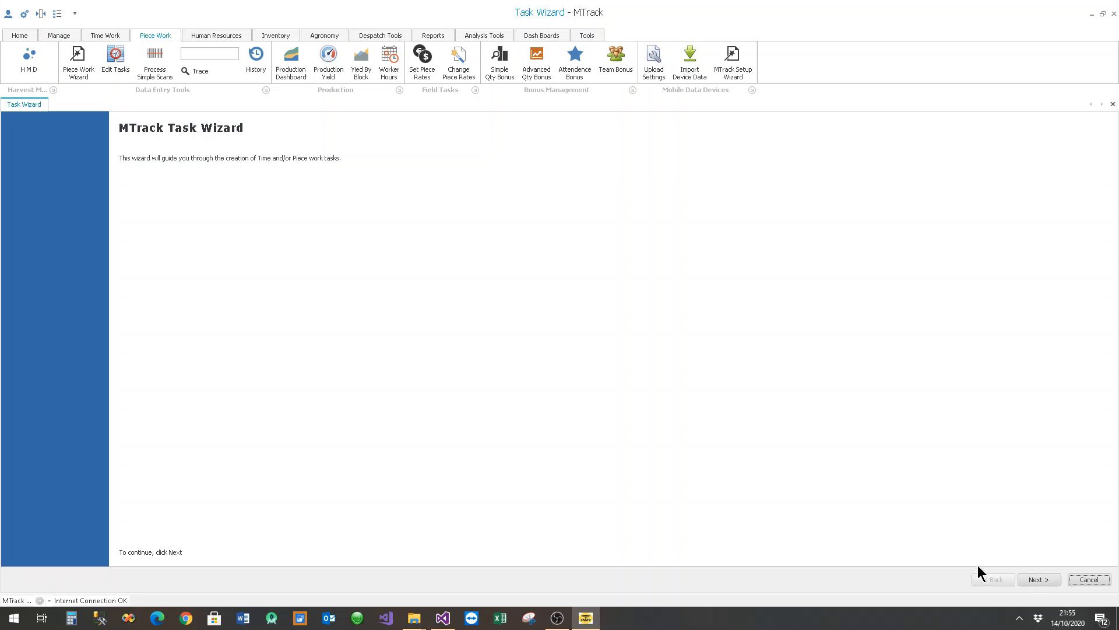
- Set the new Farm 2 base task's block to F2 Block 02 and its task name to Picking
{"action": "left_click", "coordinate": [1038, 579]}
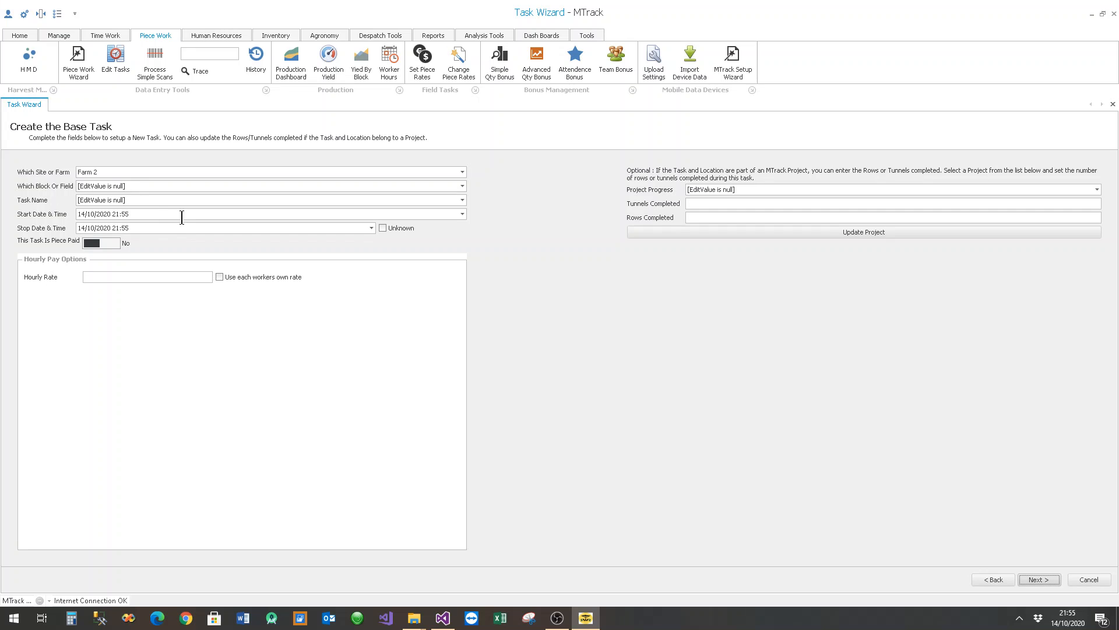
{"action": "left_click", "coordinate": [95, 186]}
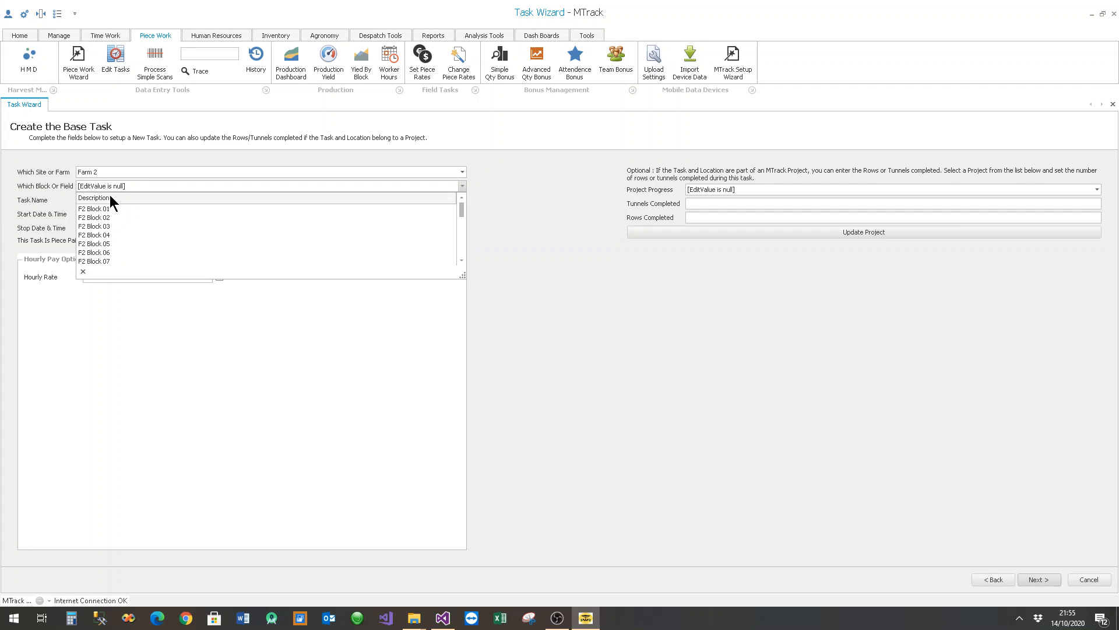
{"action": "left_click", "coordinate": [97, 227]}
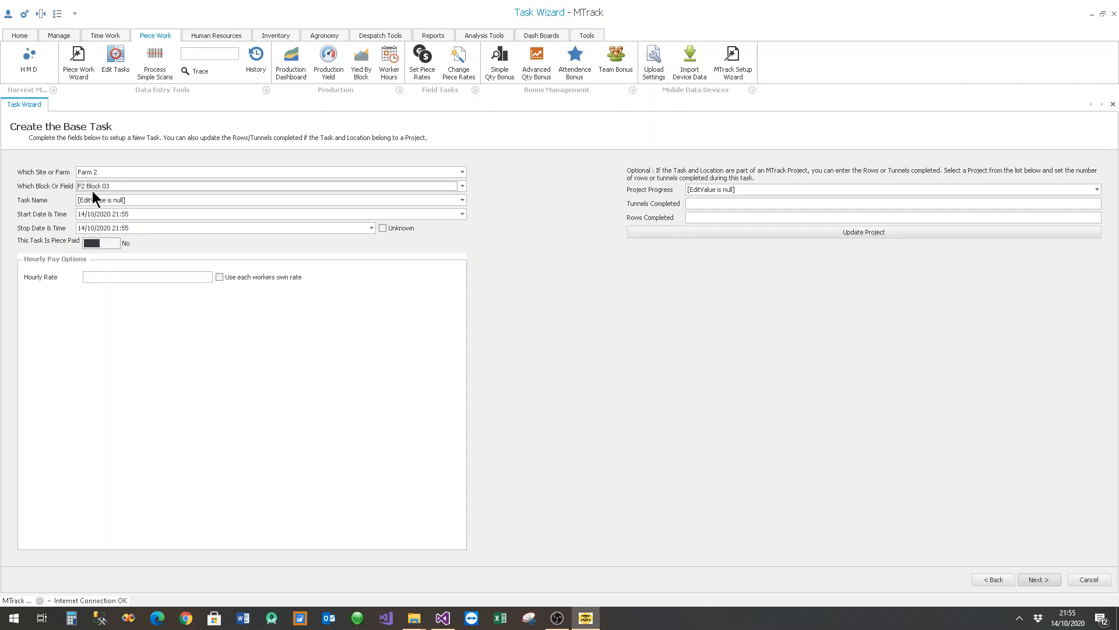
{"action": "left_click", "coordinate": [91, 187]}
{"action": "left_click", "coordinate": [100, 215]}
{"action": "left_click", "coordinate": [90, 201]}
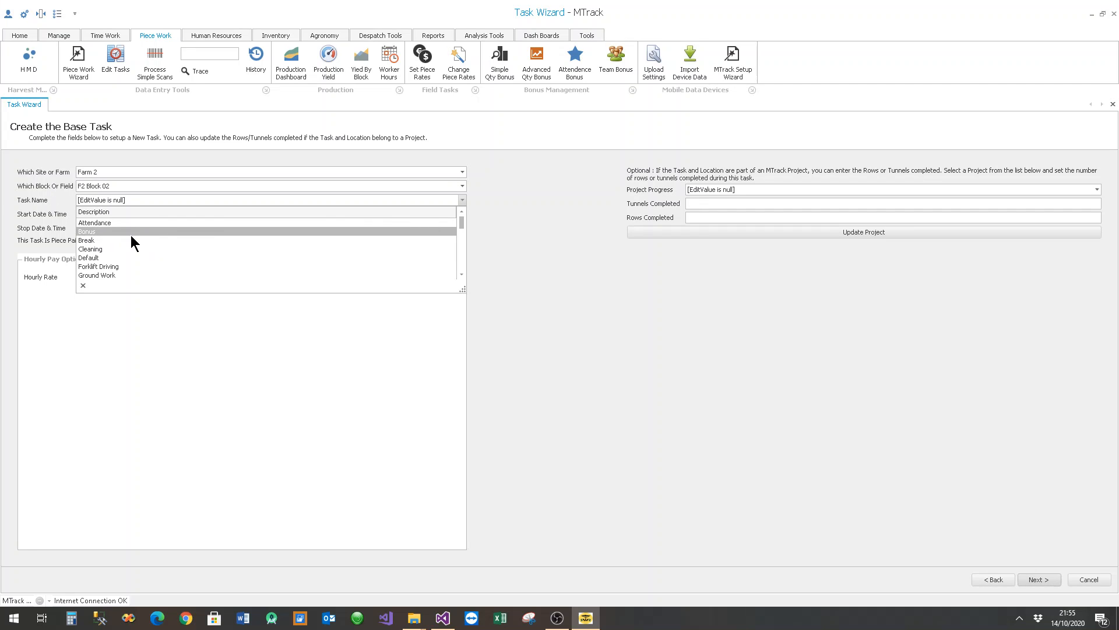
{"action": "scroll", "coordinate": [145, 253], "scroll_direction": "down", "scroll_amount": 1}
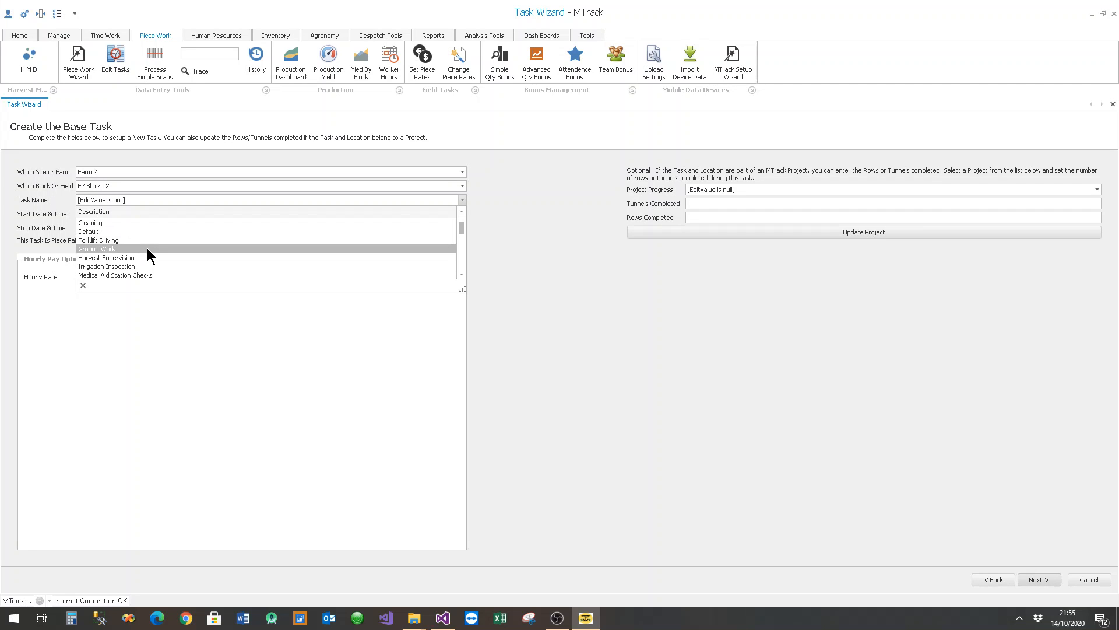
{"action": "scroll", "coordinate": [146, 247], "scroll_direction": "down", "scroll_amount": 2}
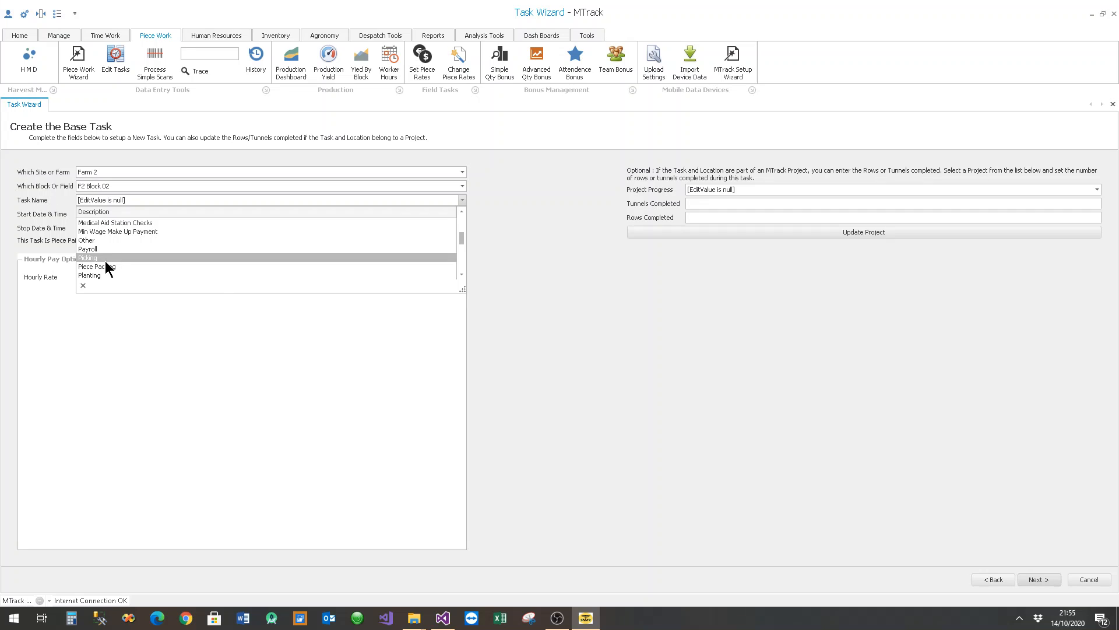
{"action": "left_click", "coordinate": [103, 257]}
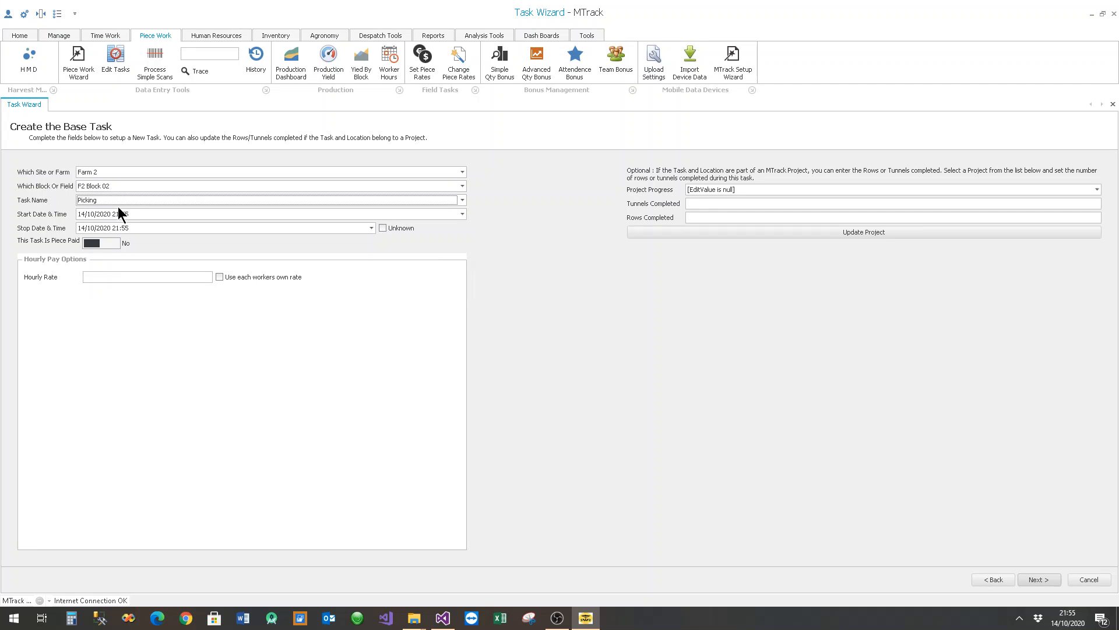
- Set the task to run from 16:55 to 19:55 and mark it as piece paid
{"action": "left_click", "coordinate": [116, 215]}
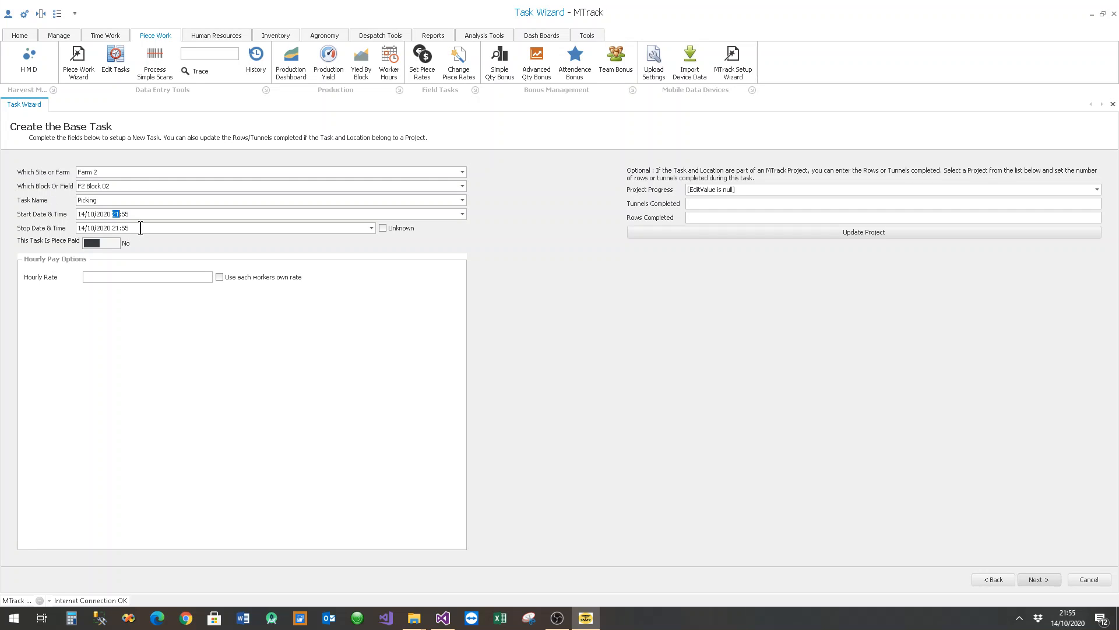
{"action": "type", "text": "16"}
{"action": "left_click", "coordinate": [116, 228]}
{"action": "type", "text": "19"}
{"action": "left_click", "coordinate": [107, 243]}
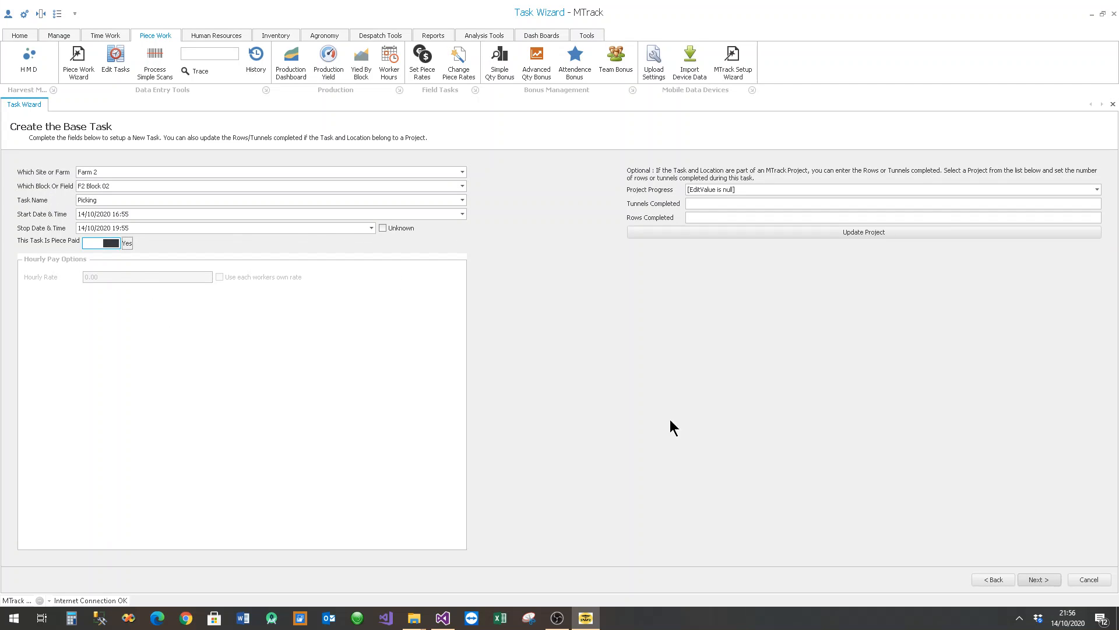
{"action": "left_click", "coordinate": [1033, 578]}
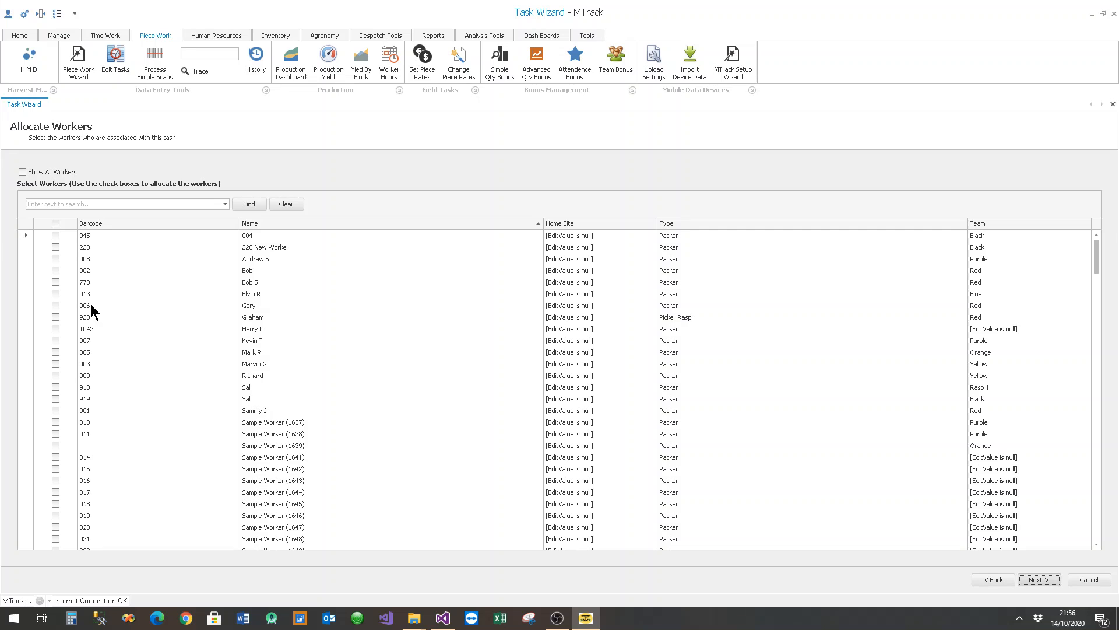
- Allocate the ten sample workers with barcodes 018 through 027 to the task
{"action": "scroll", "coordinate": [162, 344], "scroll_direction": "down", "scroll_amount": 1}
{"action": "scroll", "coordinate": [162, 345], "scroll_direction": "down", "scroll_amount": 4}
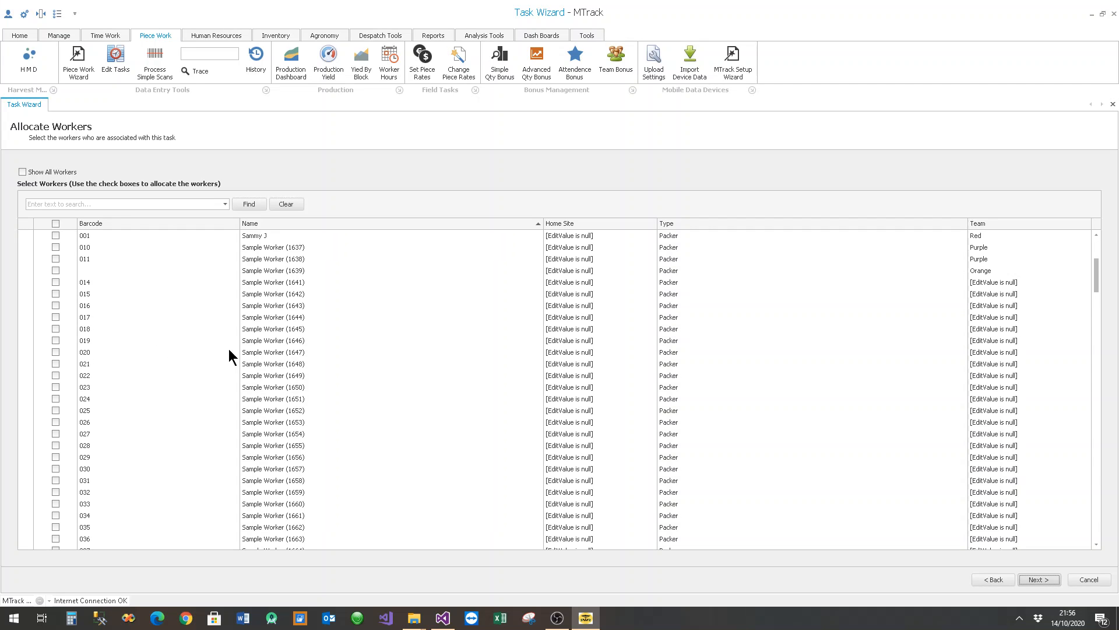
{"action": "left_click", "coordinate": [55, 329]}
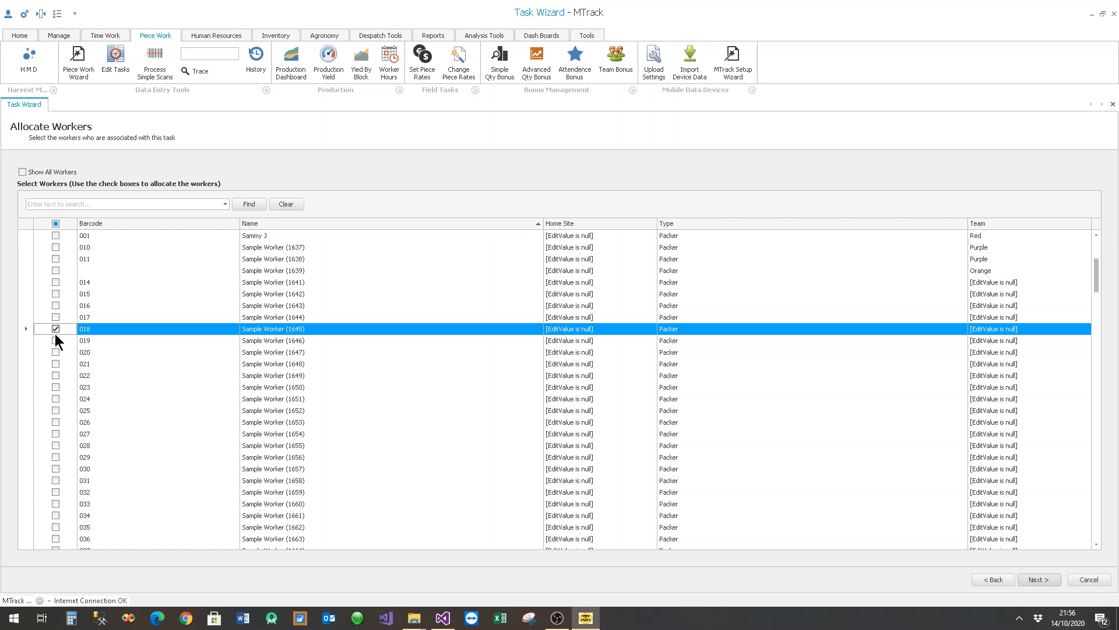
{"action": "left_click", "coordinate": [55, 341]}
{"action": "left_click", "coordinate": [55, 352]}
{"action": "left_click", "coordinate": [55, 364]}
{"action": "left_click", "coordinate": [55, 376]}
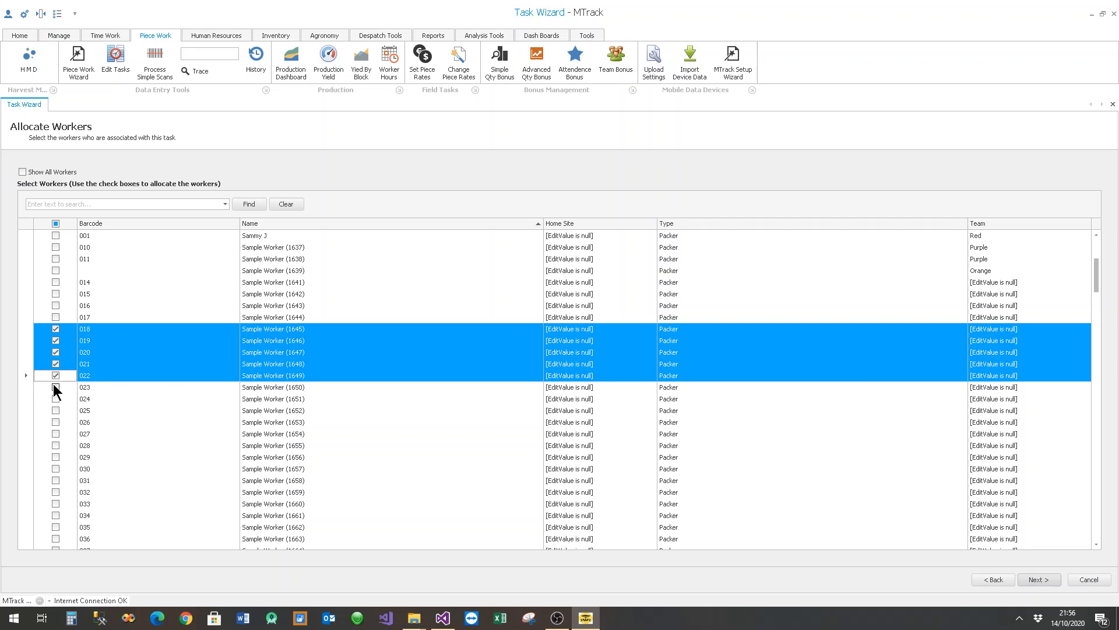
{"action": "left_click", "coordinate": [55, 387]}
{"action": "left_click", "coordinate": [55, 398]}
{"action": "left_click", "coordinate": [55, 410]}
{"action": "left_click", "coordinate": [55, 423]}
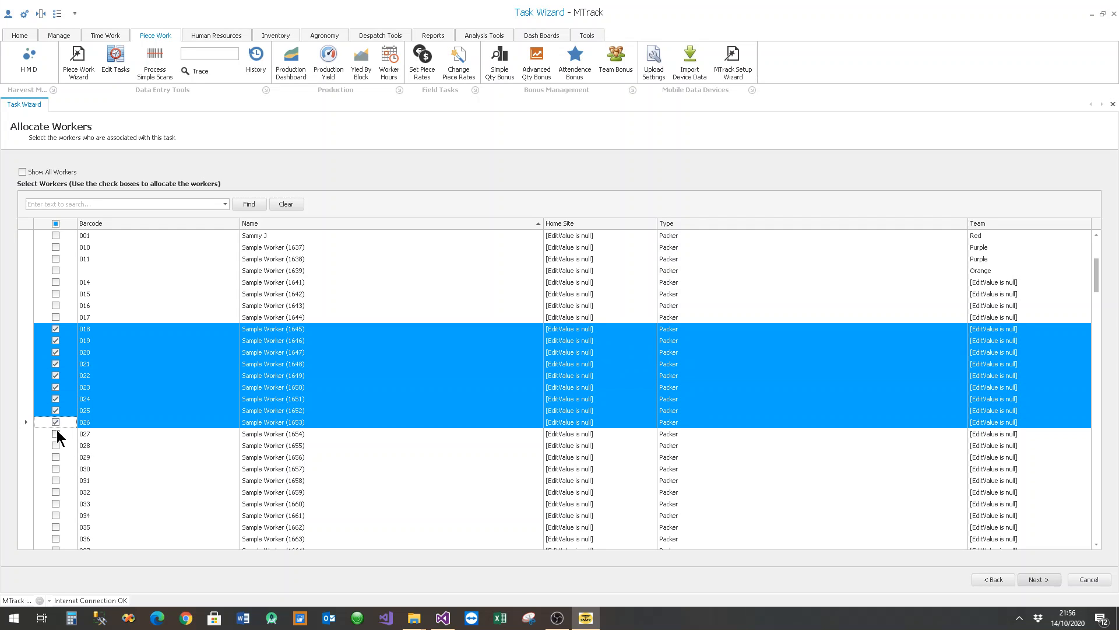
{"action": "left_click", "coordinate": [56, 433]}
{"action": "left_click", "coordinate": [1038, 579]}
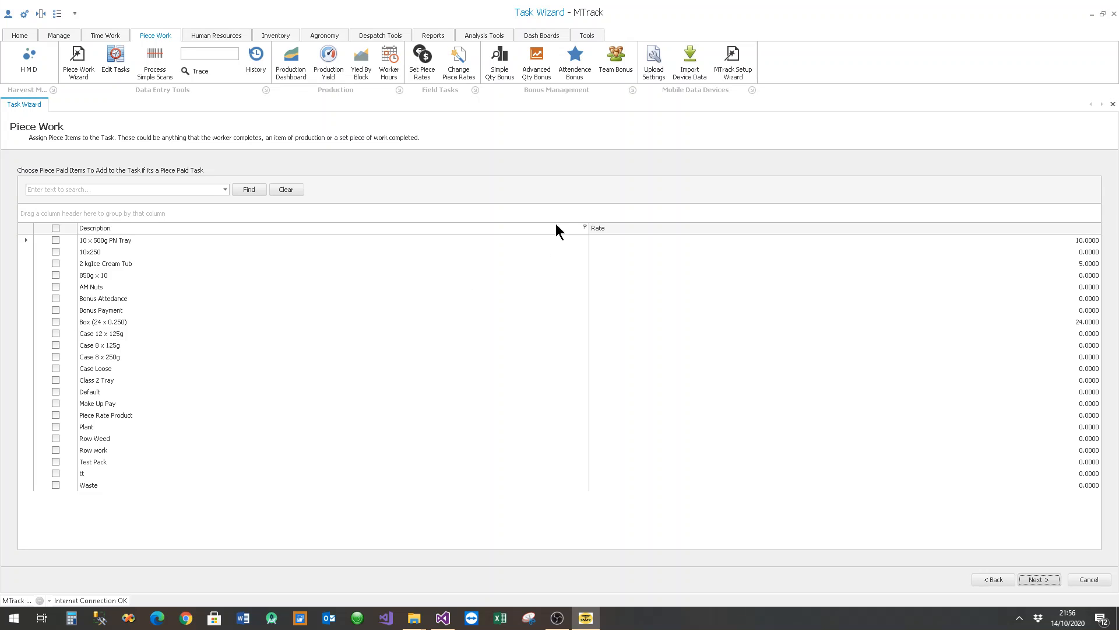
- Add the Case 8 x 250g piece item to the task with a rate of 5
{"action": "left_click", "coordinate": [55, 356]}
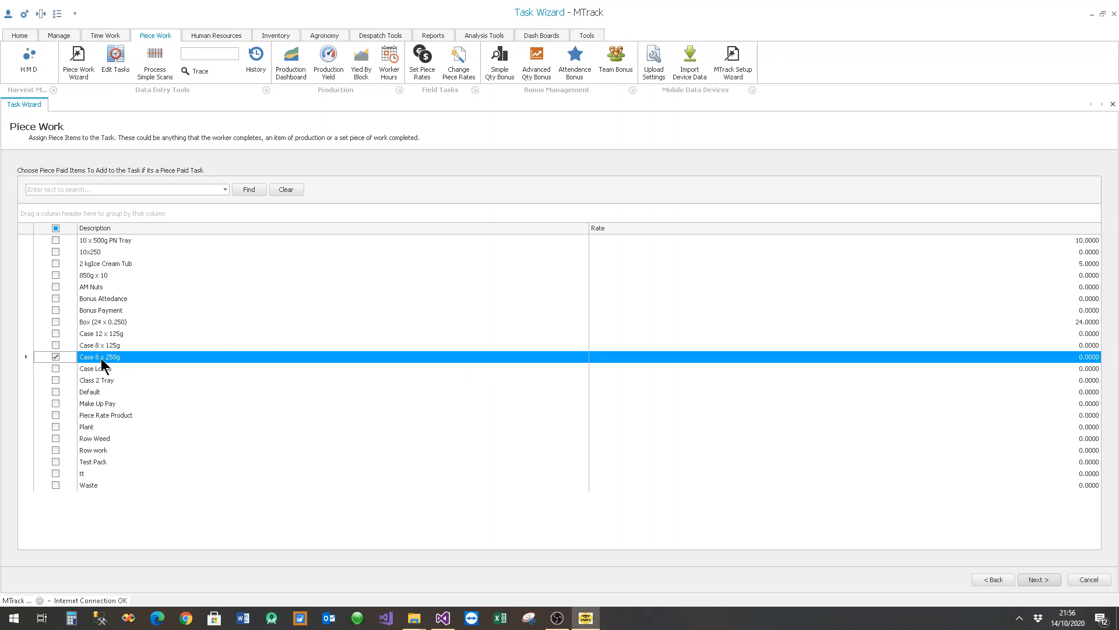
{"action": "left_click", "coordinate": [1050, 358]}
{"action": "left_click", "coordinate": [1050, 358]}
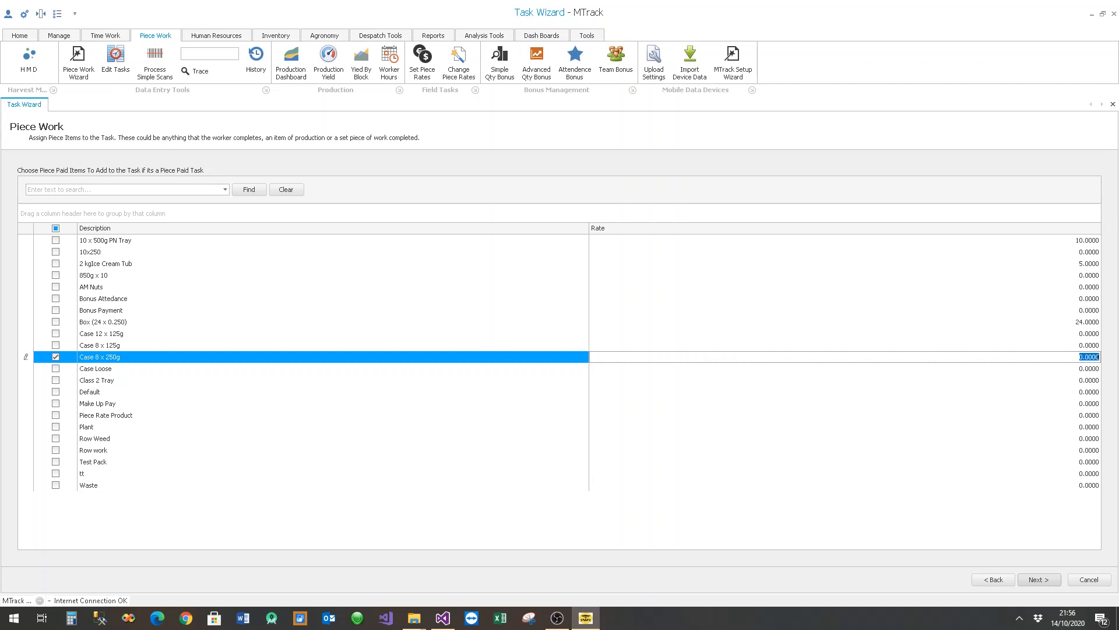
{"action": "type", "text": "5"}
{"action": "key", "text": "Down"}
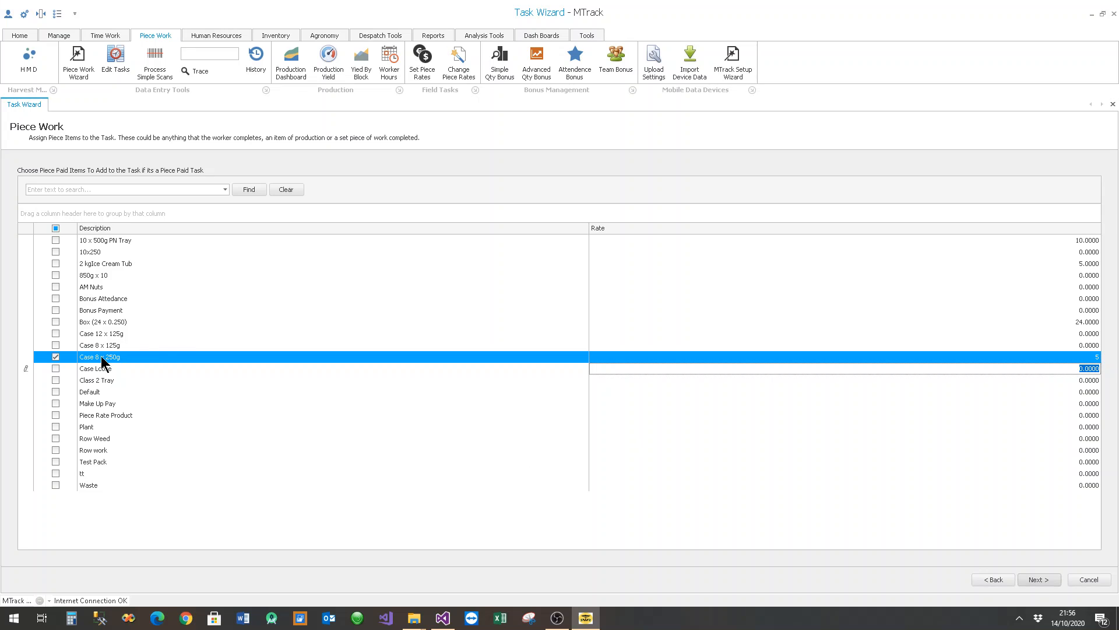
- Add the Waste piece item with a rate of 0.50 and proceed to production allocation
{"action": "left_click", "coordinate": [56, 485]}
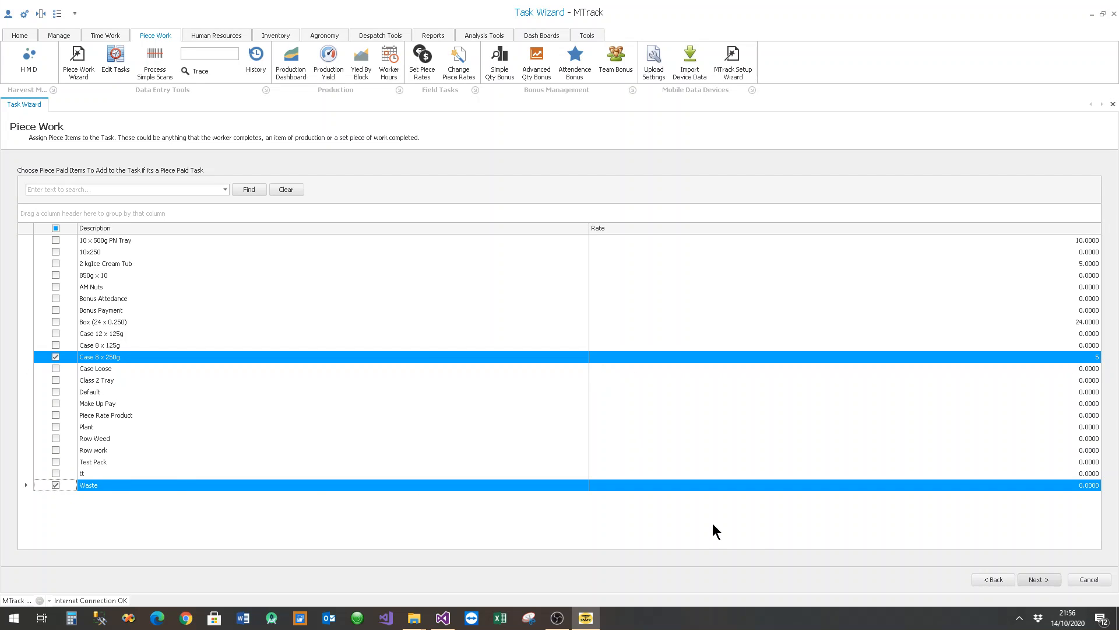
{"action": "left_click", "coordinate": [977, 485]}
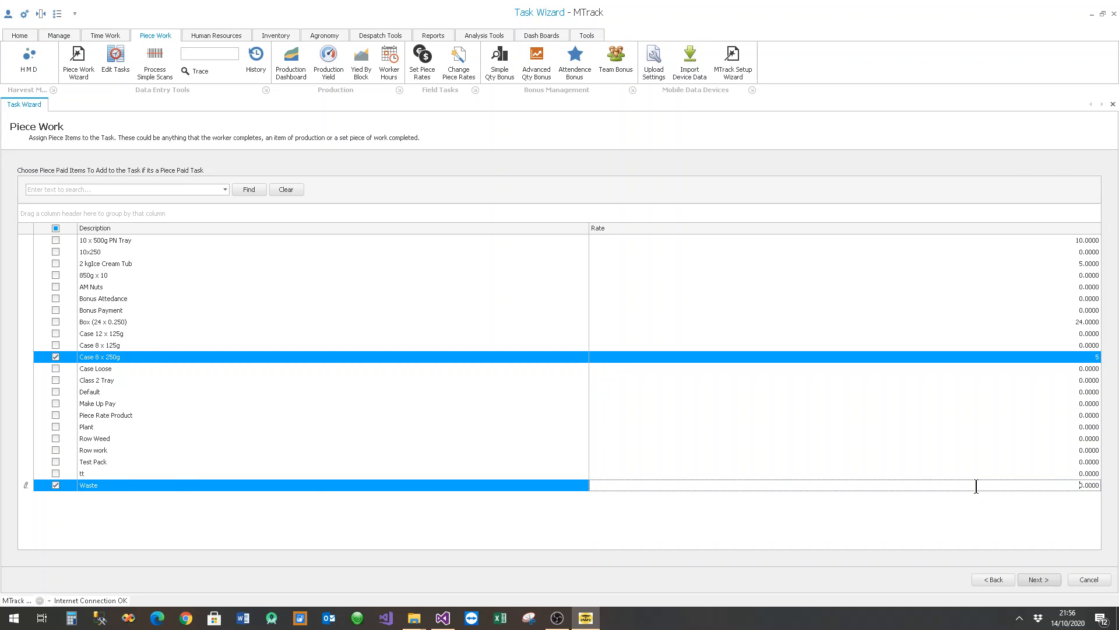
{"action": "left_click_drag", "start_coordinate": [975, 485], "coordinate": [1117, 488]}
{"action": "type", "text": "0.50"}
{"action": "left_click", "coordinate": [1037, 579]}
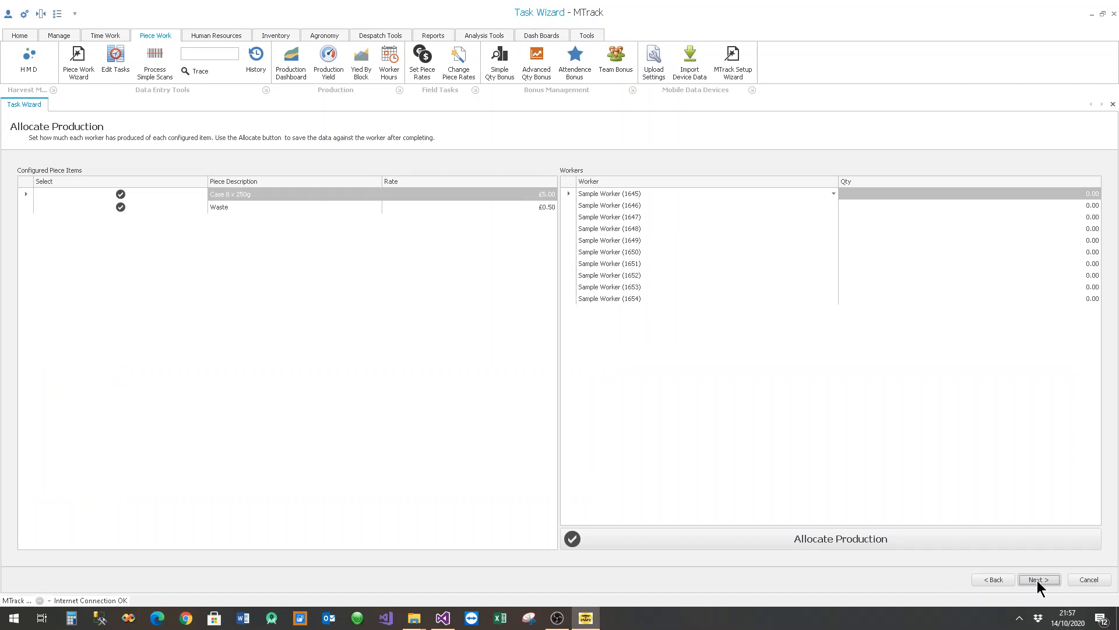
- For Case 8 x 250g, enter quantities 2.5, 3, 6, 8 and 5 for Sample Workers 1645 to 1649
{"action": "left_click", "coordinate": [118, 199]}
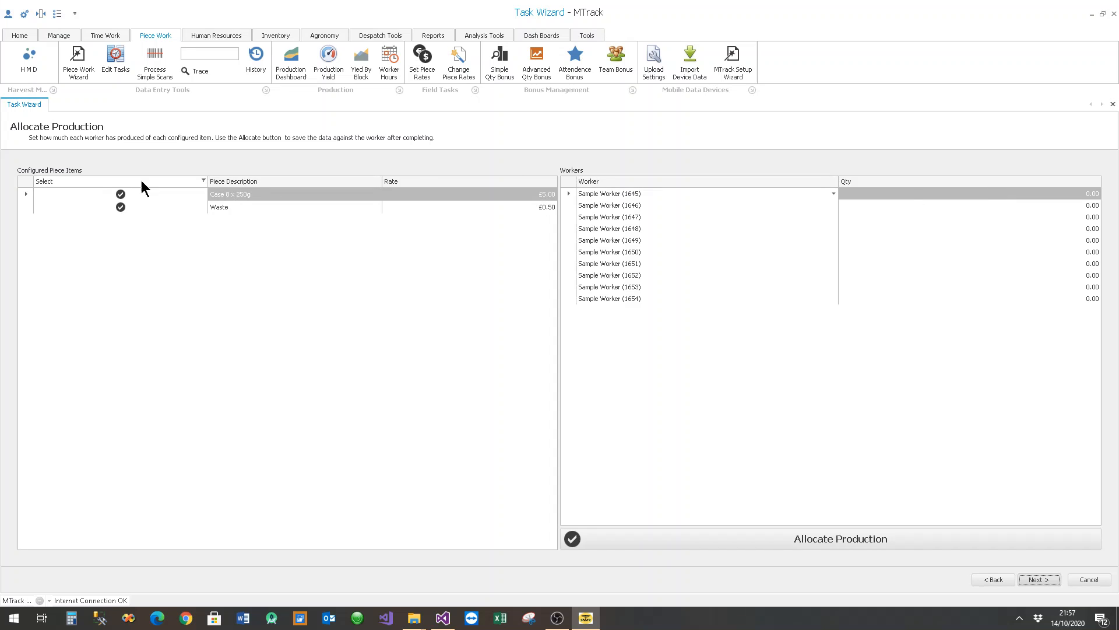
{"action": "left_click", "coordinate": [121, 196]}
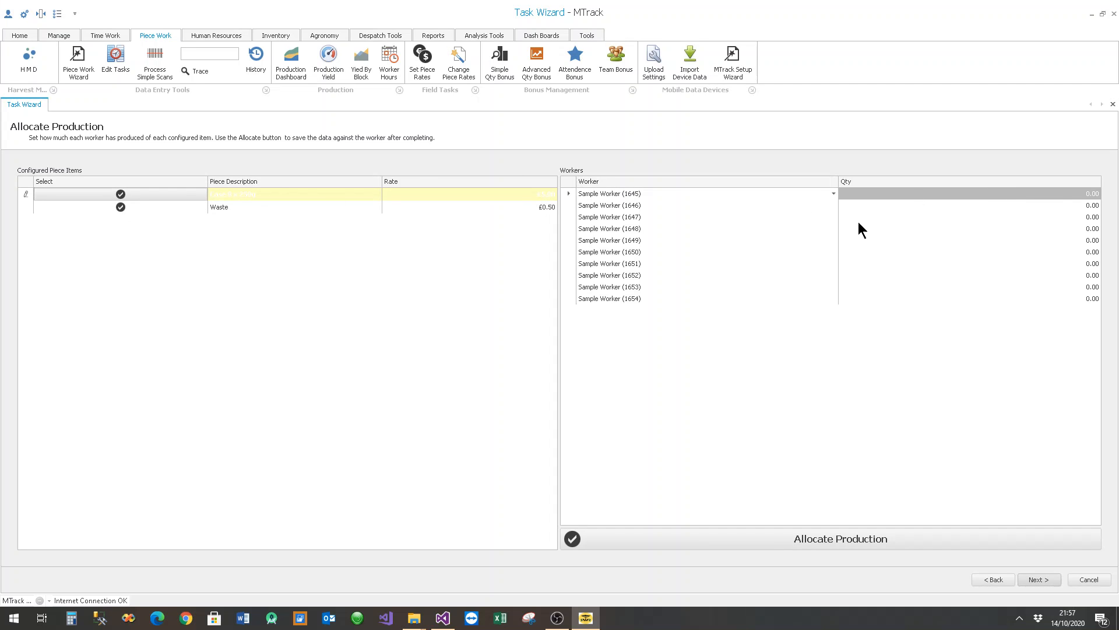
{"action": "left_click", "coordinate": [1054, 195]}
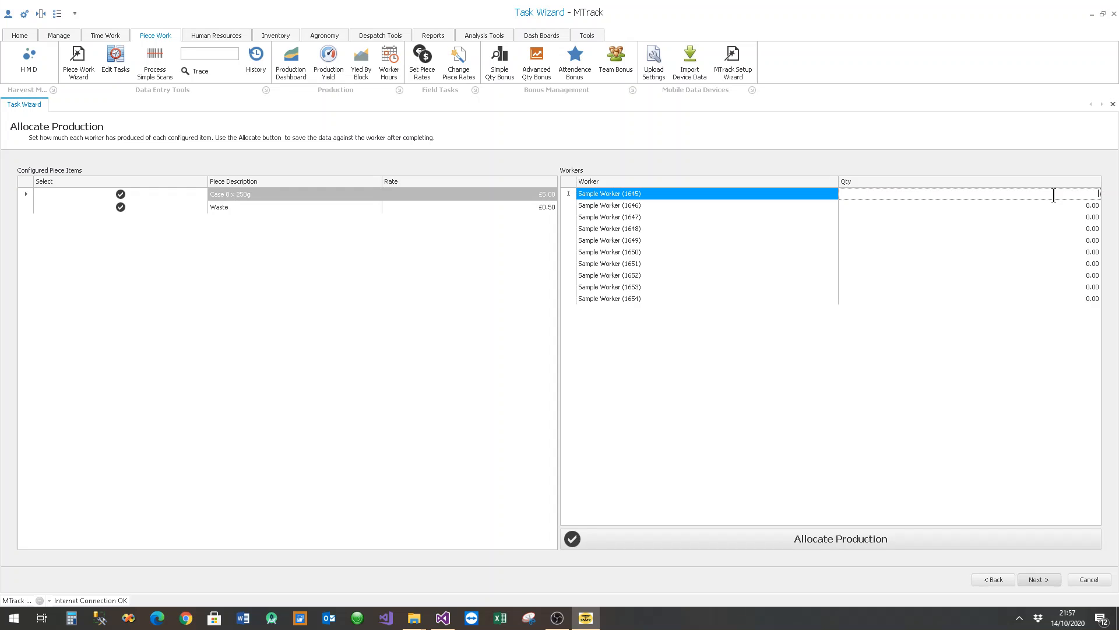
{"action": "type", "text": "2.5"}
{"action": "left_click", "coordinate": [1056, 203]}
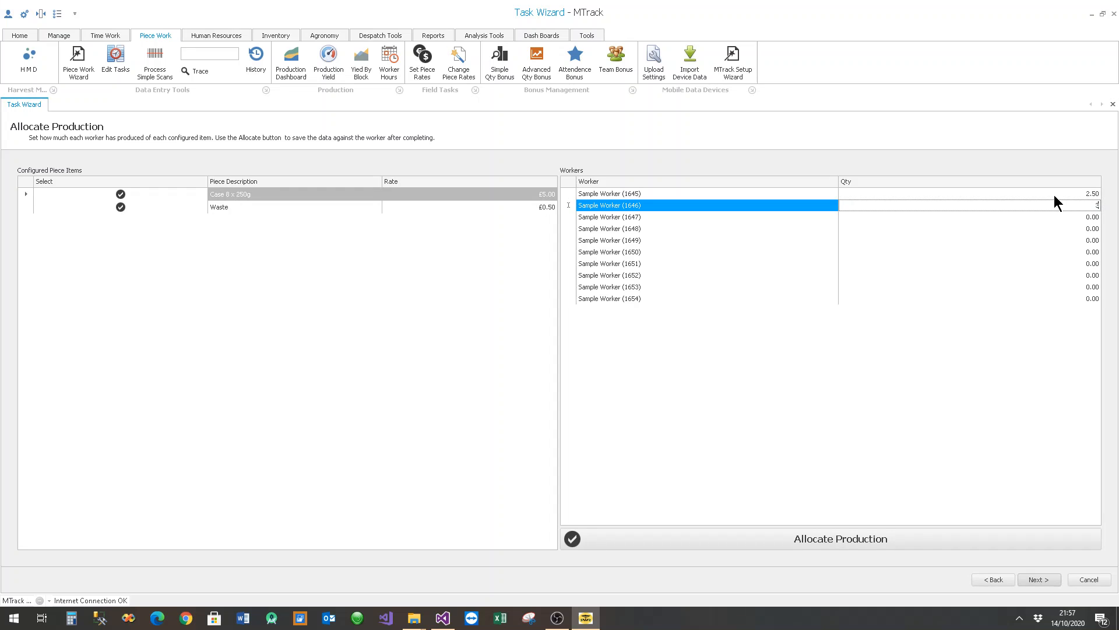
{"action": "key", "text": "Return"}
{"action": "type", "text": "6"}
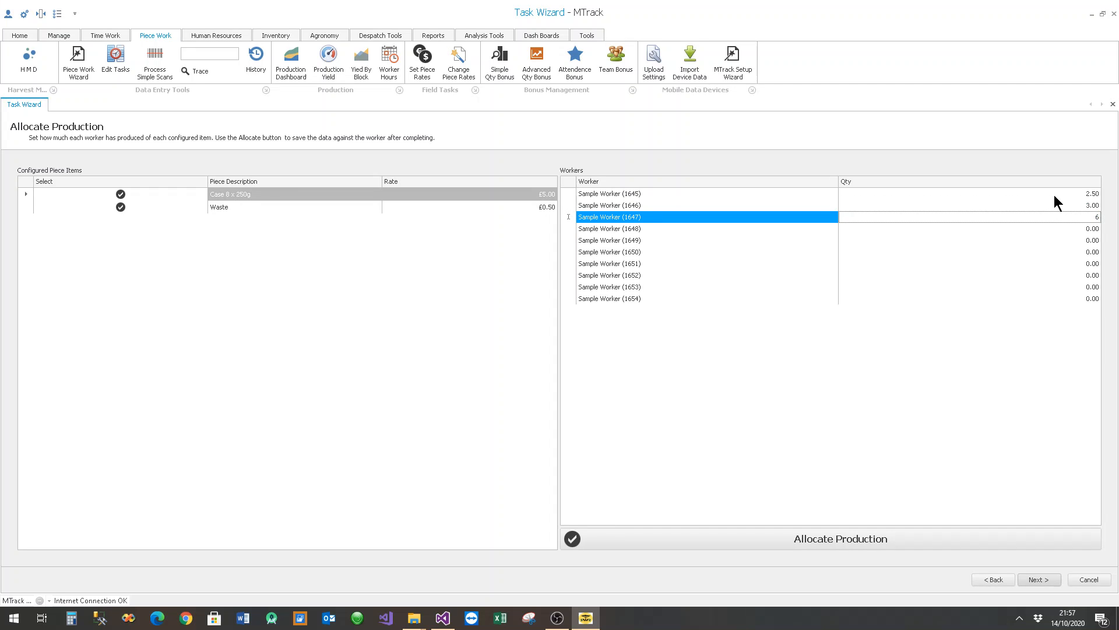
{"action": "key", "text": "Return"}
{"action": "type", "text": "6"}
{"action": "key", "text": "Return"}
{"action": "type", "text": "5"}
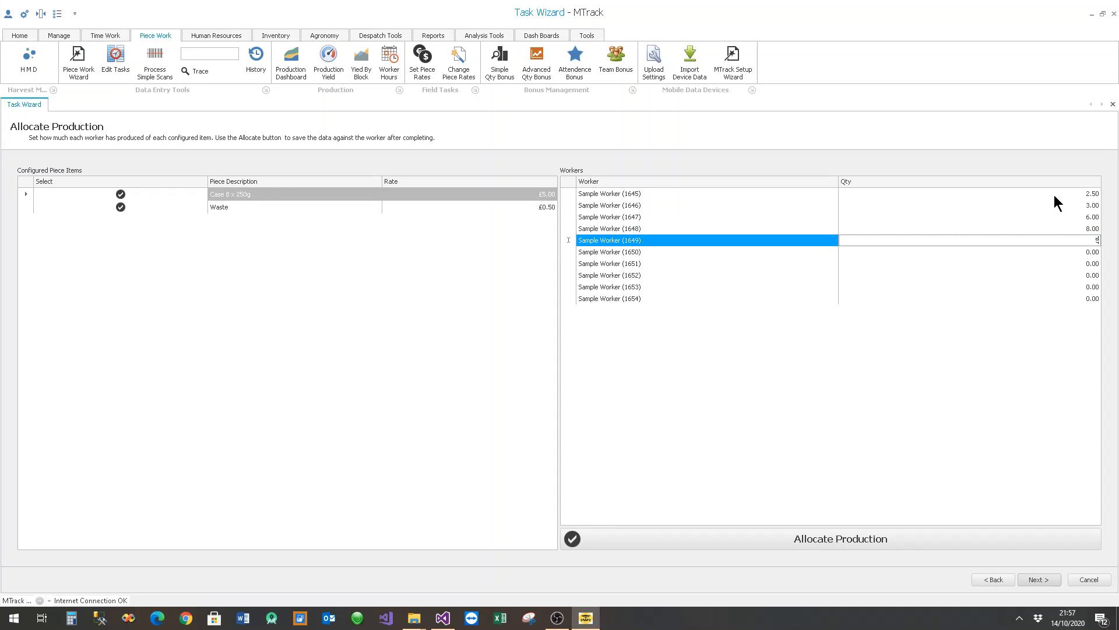
{"action": "key", "text": "Return"}
- Enter quantities 2.5, 3.67, 8.25, 6.85 and 5 for Sample Workers 1650 to 1654 and allocate the Case 8 x 250g production
{"action": "key", "text": "Return"}
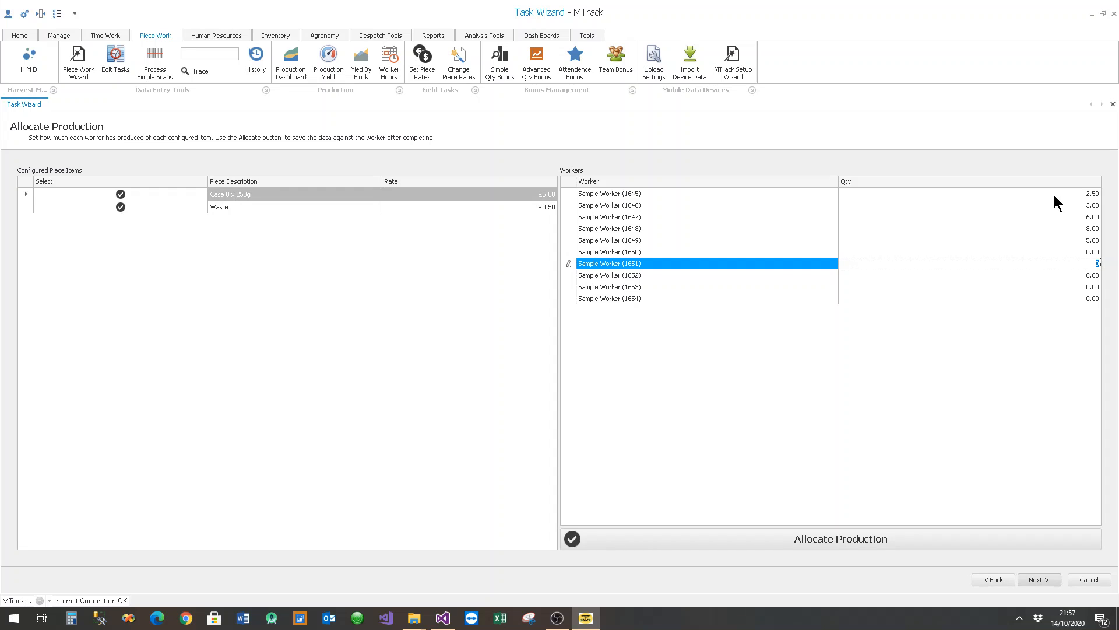
{"action": "key", "text": "Up"}
{"action": "type", "text": "2.5"}
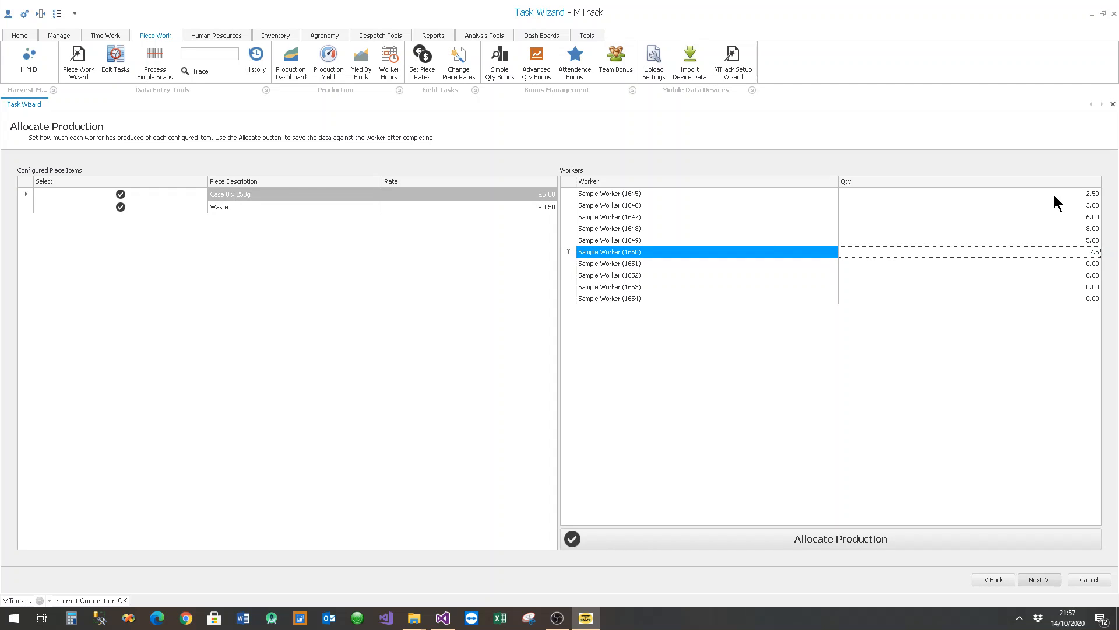
{"action": "key", "text": "Return"}
{"action": "type", "text": "3."}
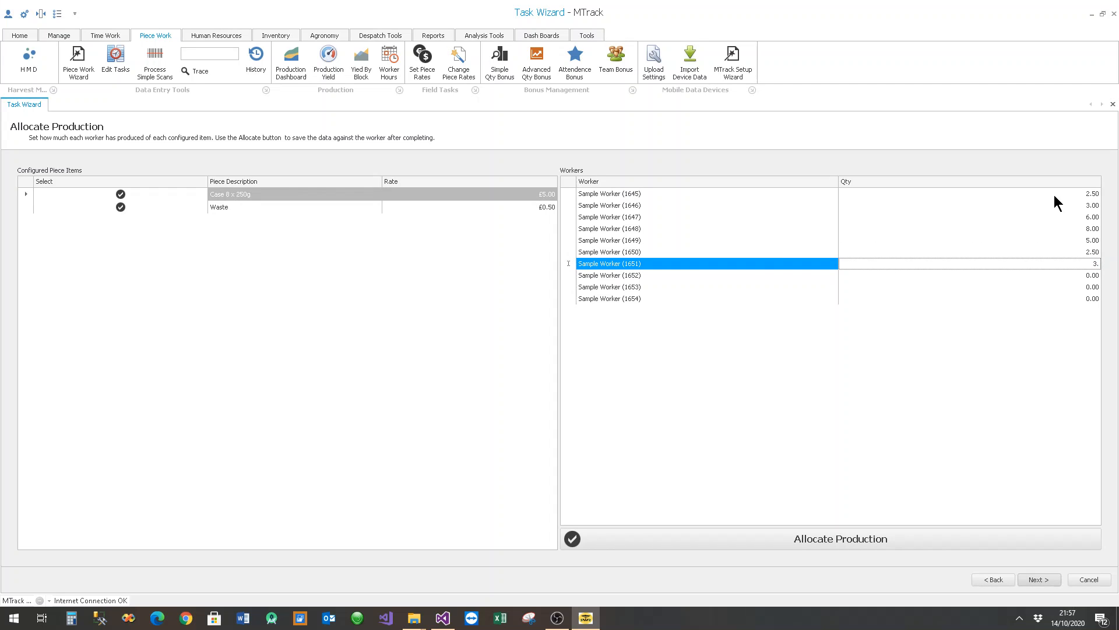
{"action": "type", "text": "67"}
{"action": "key", "text": "Return"}
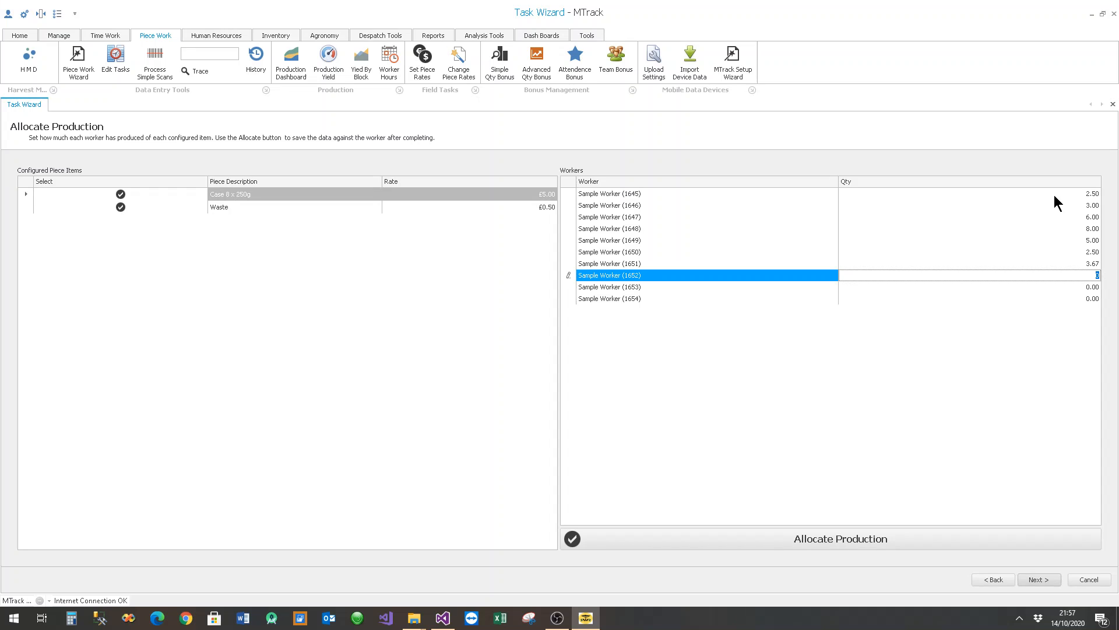
{"action": "type", "text": "8.25"}
{"action": "key", "text": "Return"}
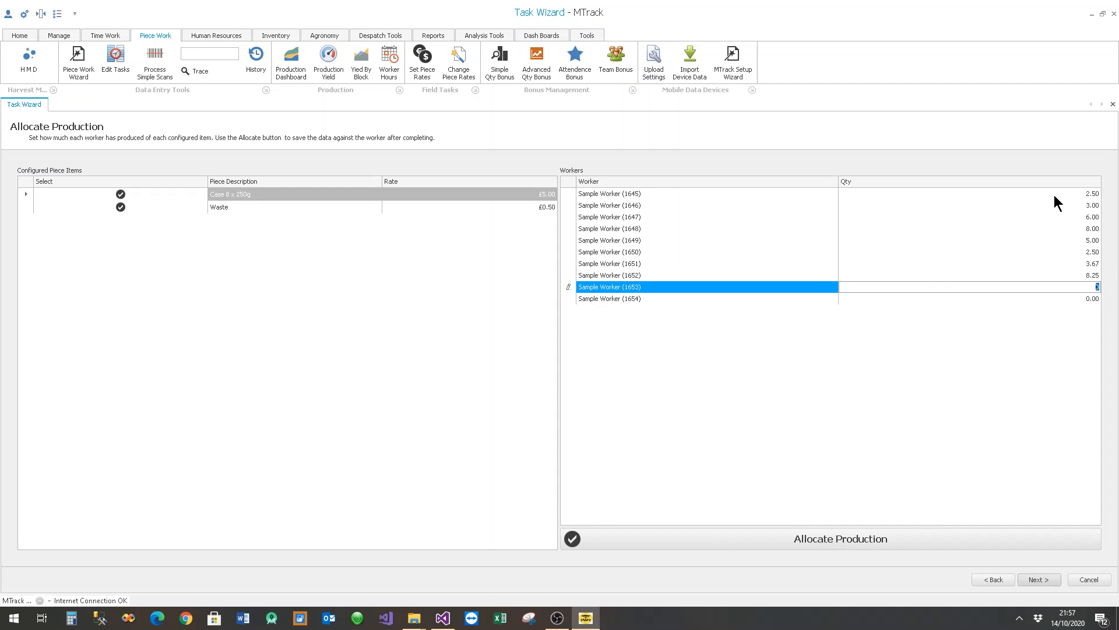
{"action": "type", "text": "6.85"}
{"action": "key", "text": "Return"}
{"action": "type", "text": "5"}
{"action": "key", "text": "Return"}
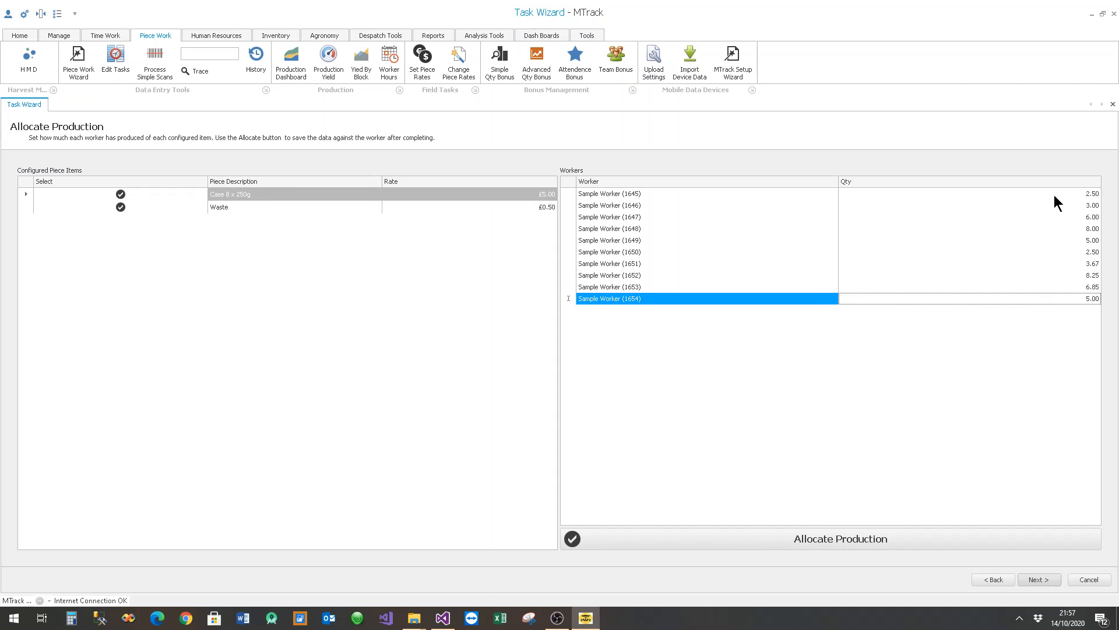
{"action": "left_click", "coordinate": [843, 540]}
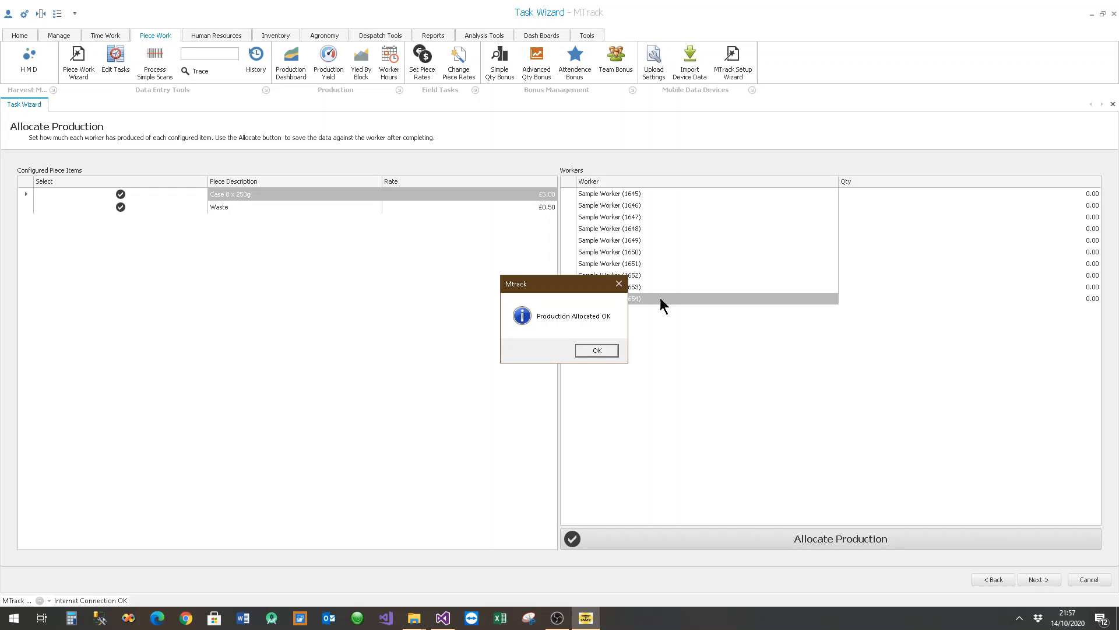
{"action": "left_click", "coordinate": [597, 350]}
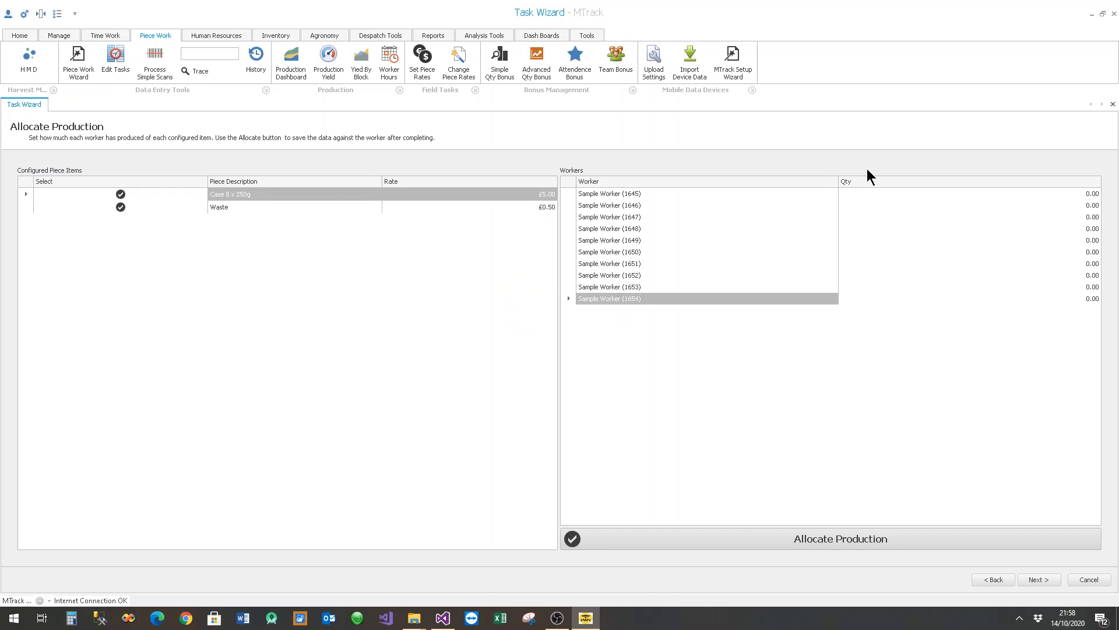
- For Waste, enter a quantity of 1 for each of Sample Workers 1645 to 1654, allocate the production and proceed to the summary
{"action": "left_click", "coordinate": [118, 208]}
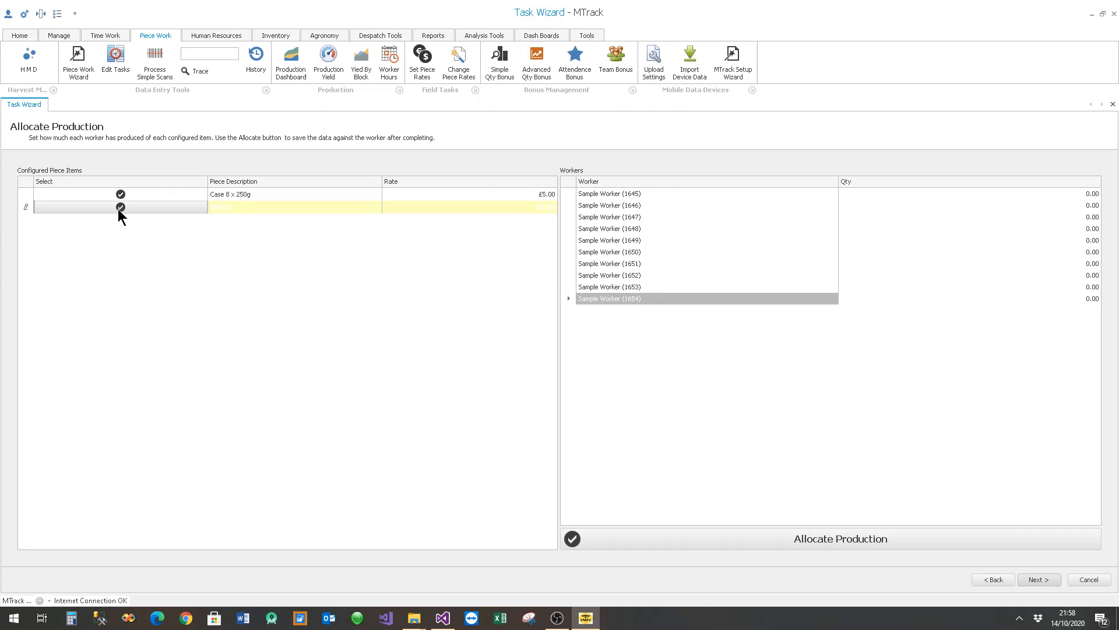
{"action": "left_click", "coordinate": [969, 194]}
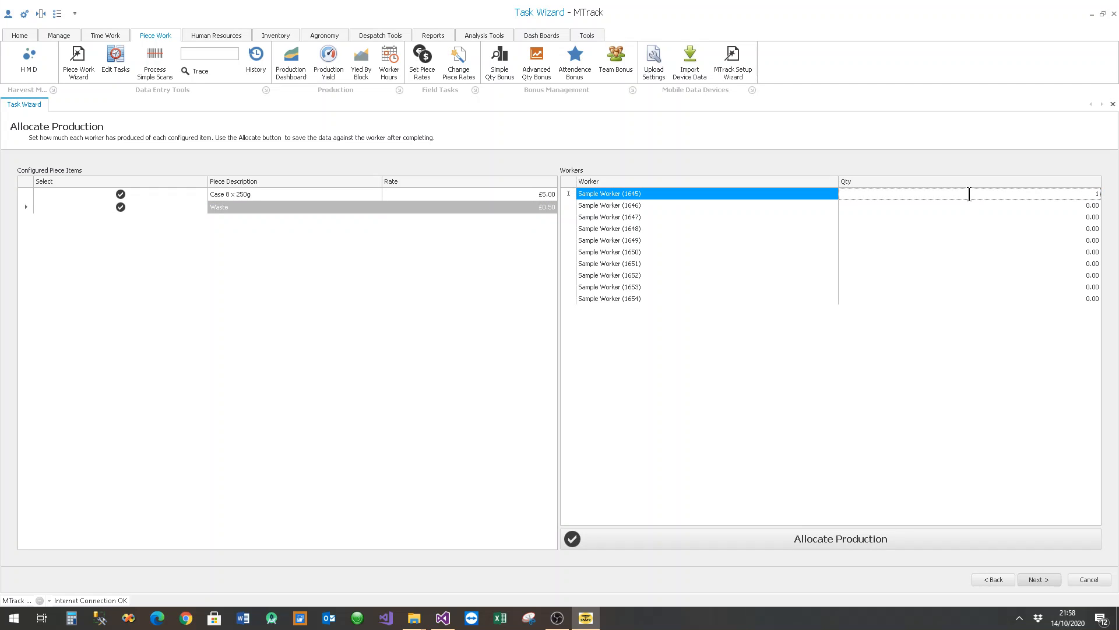
{"action": "key", "text": "Down"}
{"action": "type", "text": "1"}
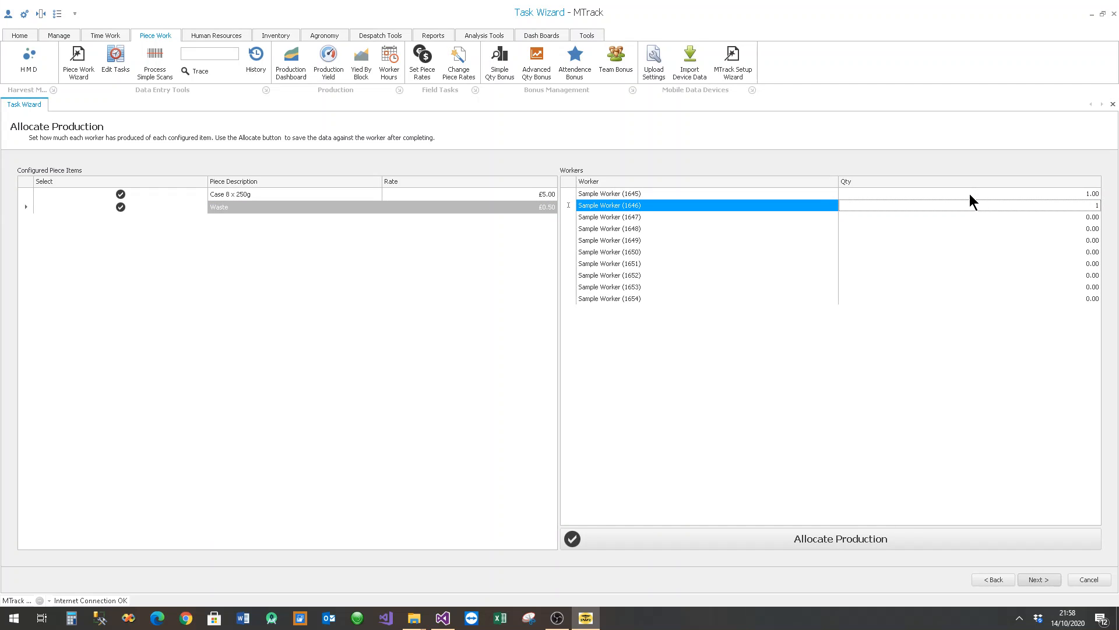
{"action": "key", "text": "Down"}
{"action": "type", "text": "1"}
{"action": "key", "text": "Down"}
{"action": "key", "text": "1"}
{"action": "key", "text": "Down"}
{"action": "key", "text": "1"}
{"action": "key", "text": "Down"}
{"action": "key", "text": "1"}
{"action": "key", "text": "Down"}
{"action": "key", "text": "1"}
{"action": "key", "text": "Down"}
{"action": "key", "text": "1"}
{"action": "key", "text": "Down"}
{"action": "key", "text": "1"}
{"action": "key", "text": "Down"}
{"action": "key", "text": "1"}
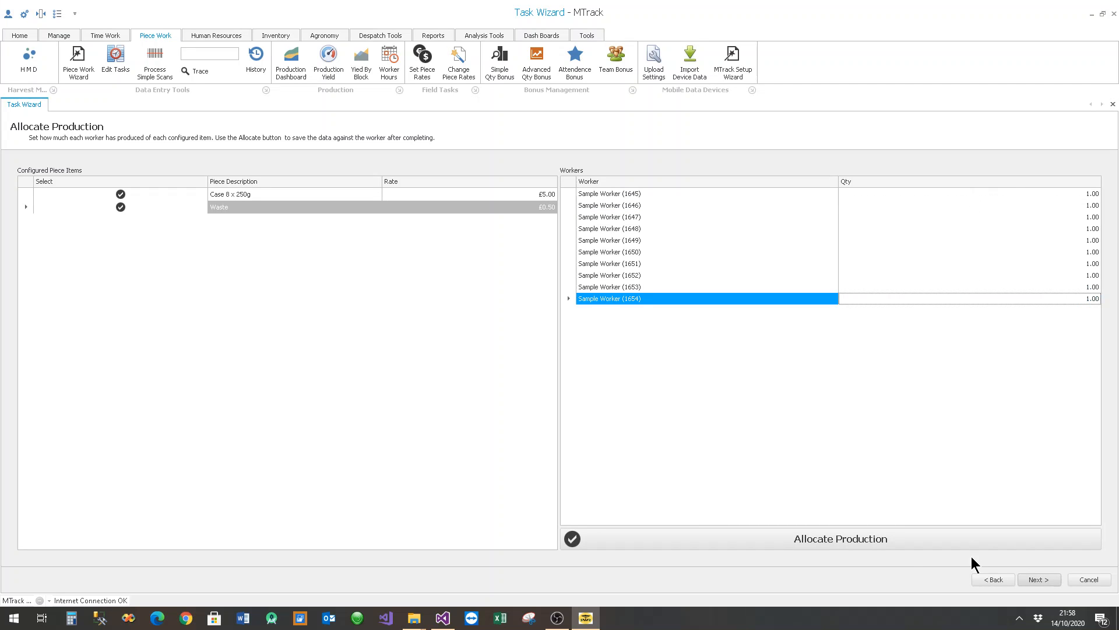
{"action": "left_click", "coordinate": [919, 540]}
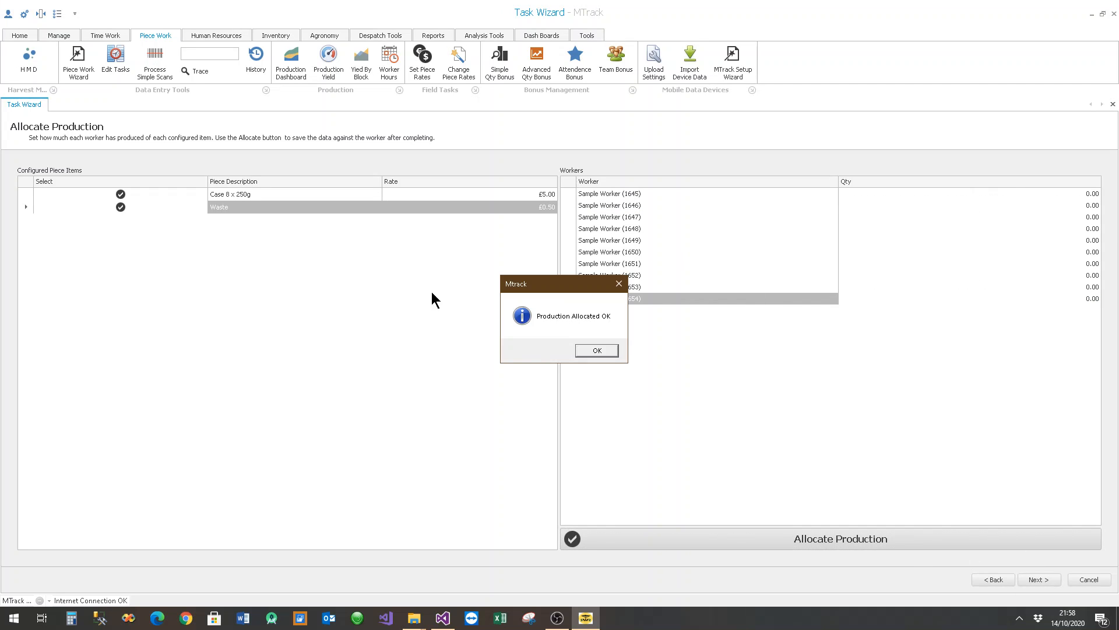
{"action": "left_click", "coordinate": [600, 350]}
{"action": "left_click", "coordinate": [1036, 577]}
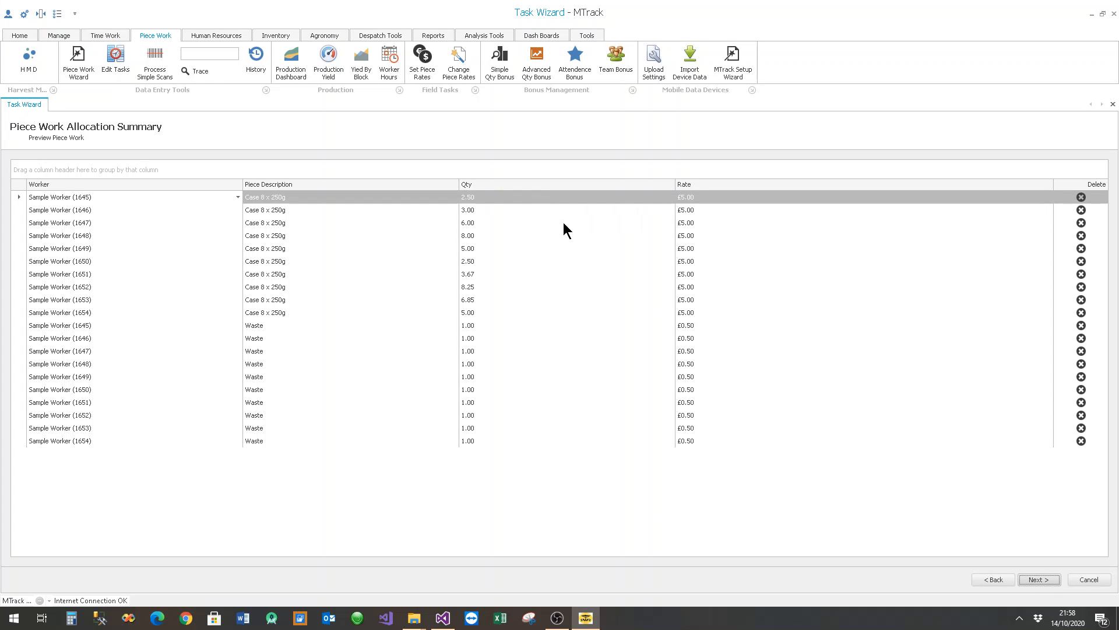
- Group the allocation summary by worker, inspect Sample Worker 1645's piece items, and remove the grouping
{"action": "left_click", "coordinate": [80, 192]}
{"action": "left_click_drag", "start_coordinate": [80, 184], "coordinate": [77, 171]}
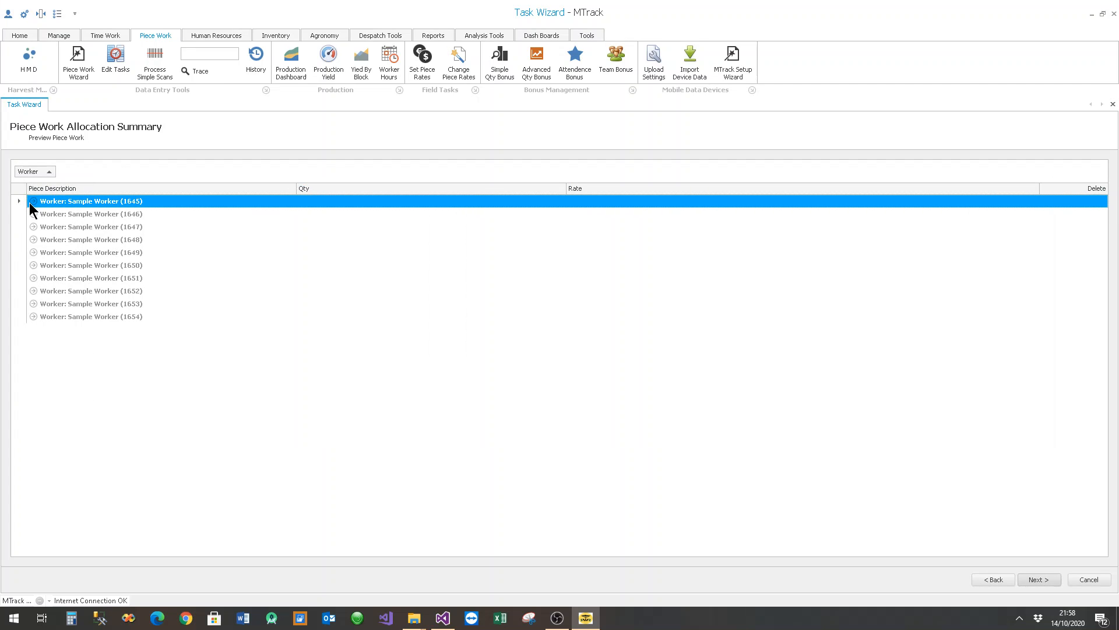
{"action": "left_click", "coordinate": [34, 201]}
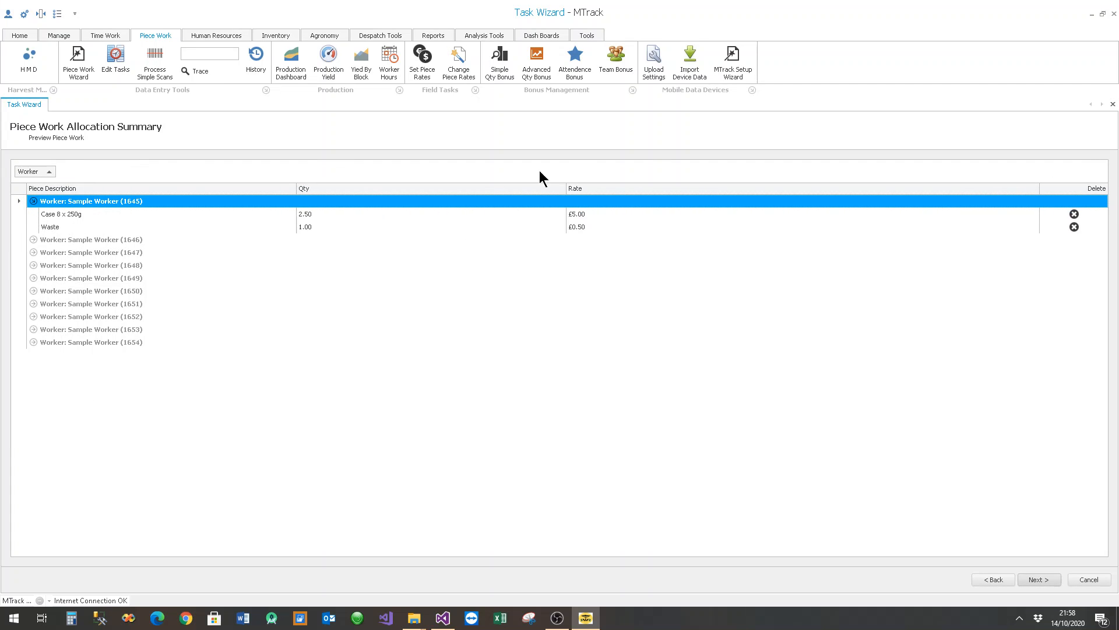
{"action": "left_click_drag", "start_coordinate": [35, 180], "coordinate": [218, 237]}
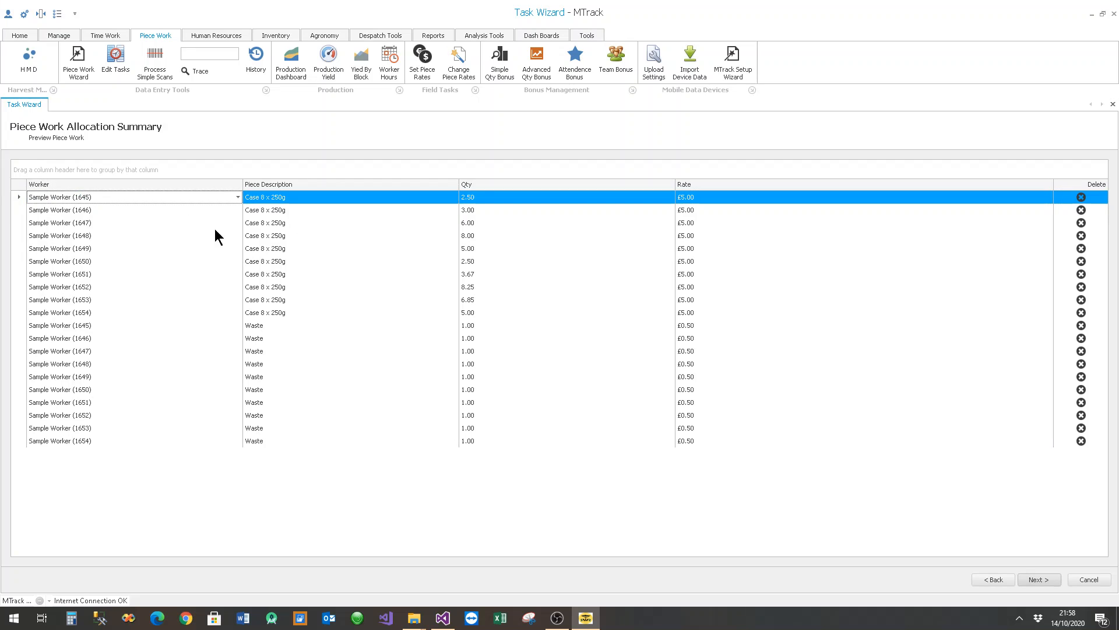
- Accept the allocation summary and finish the piece work task wizard
{"action": "left_click", "coordinate": [1039, 579]}
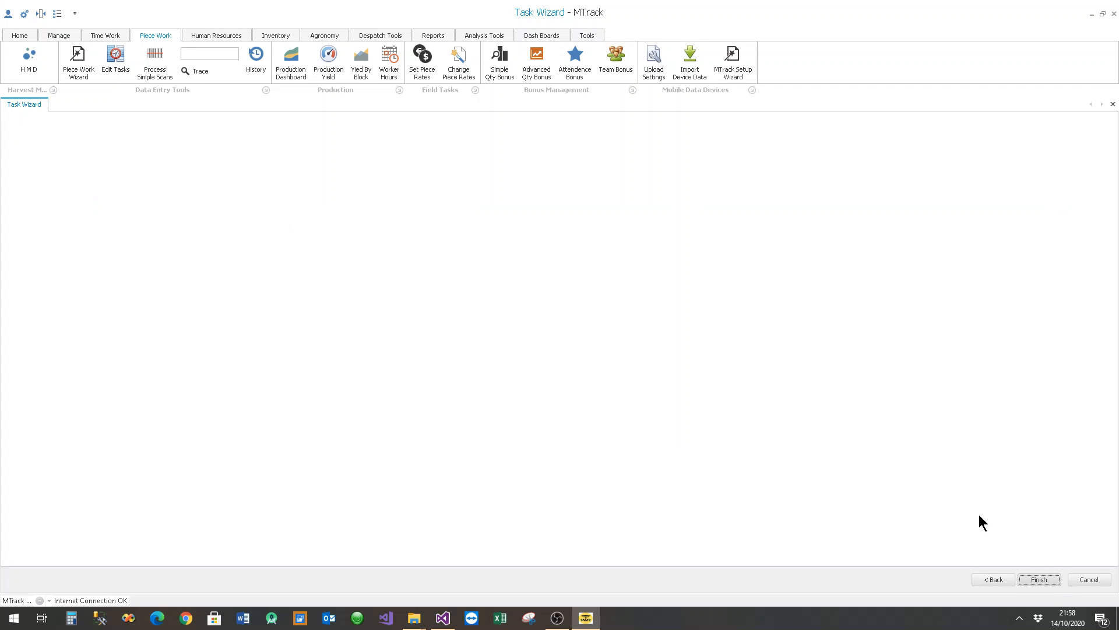
{"action": "left_click", "coordinate": [1039, 580]}
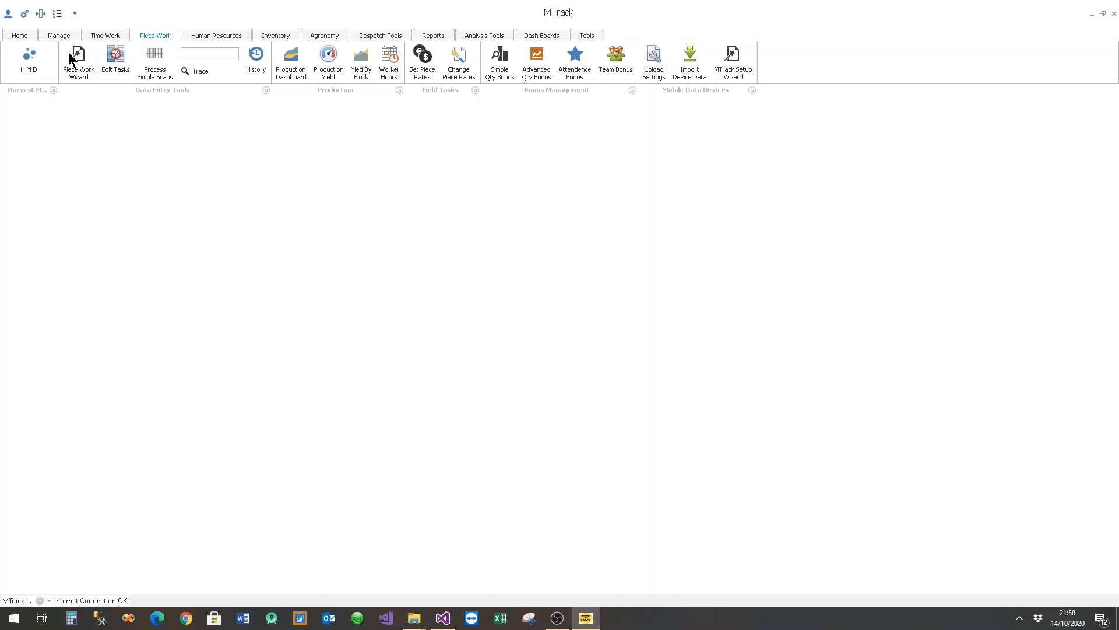
- Review the worker times and production of the F2 Block 02 Picking task in the task editor, and close it
{"action": "left_click", "coordinate": [115, 68]}
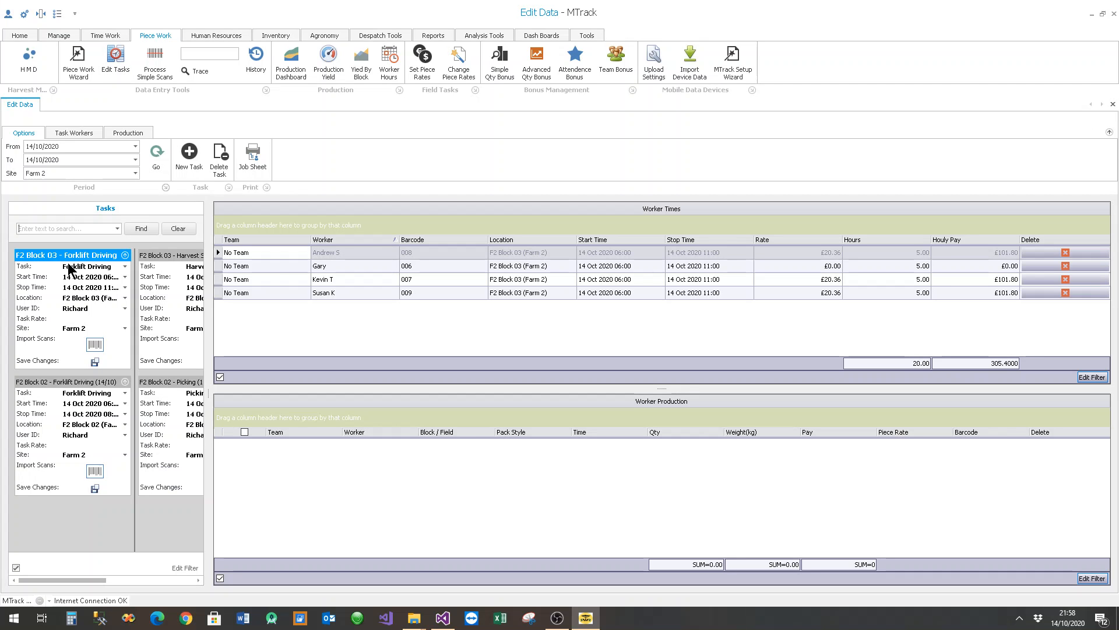
{"action": "left_click", "coordinate": [176, 382]}
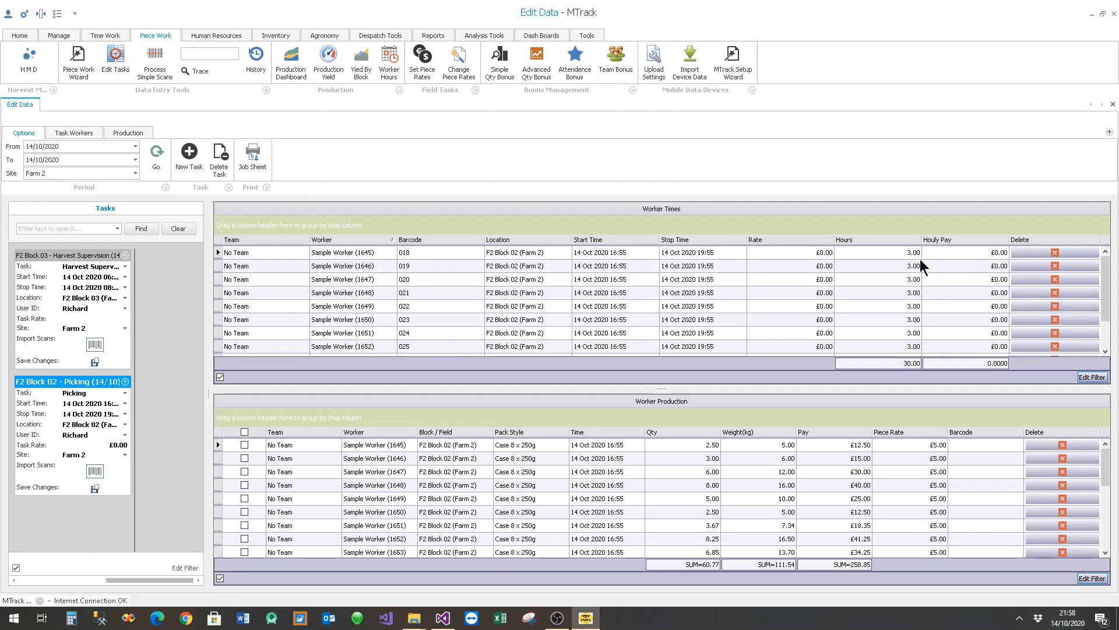
{"action": "scroll", "coordinate": [787, 505], "scroll_direction": "down", "scroll_amount": 4}
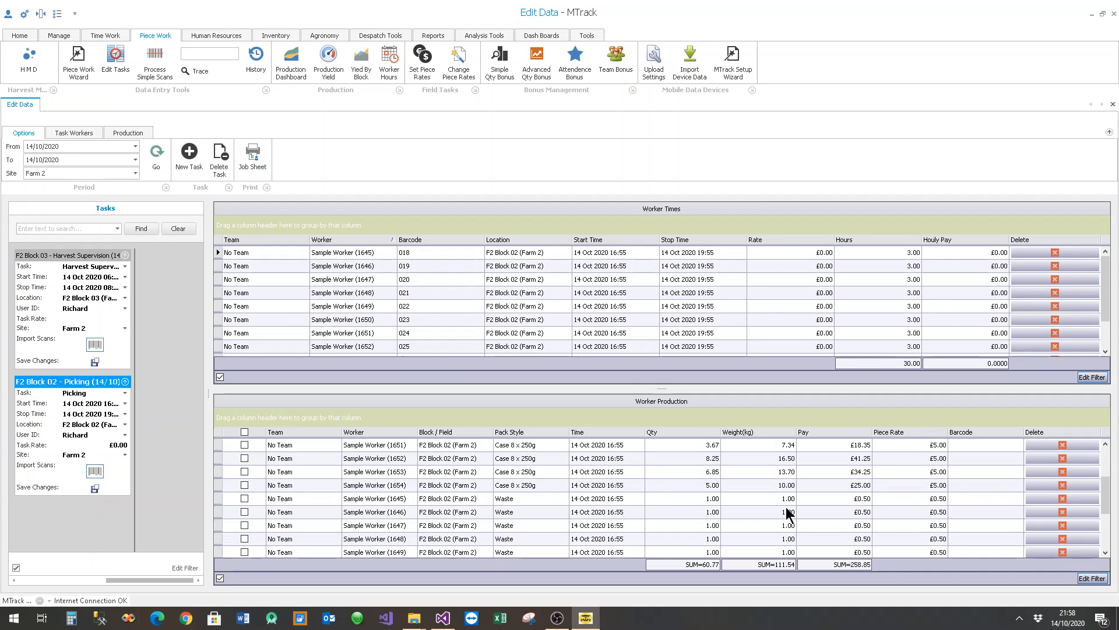
{"action": "scroll", "coordinate": [788, 507], "scroll_direction": "up", "scroll_amount": 5}
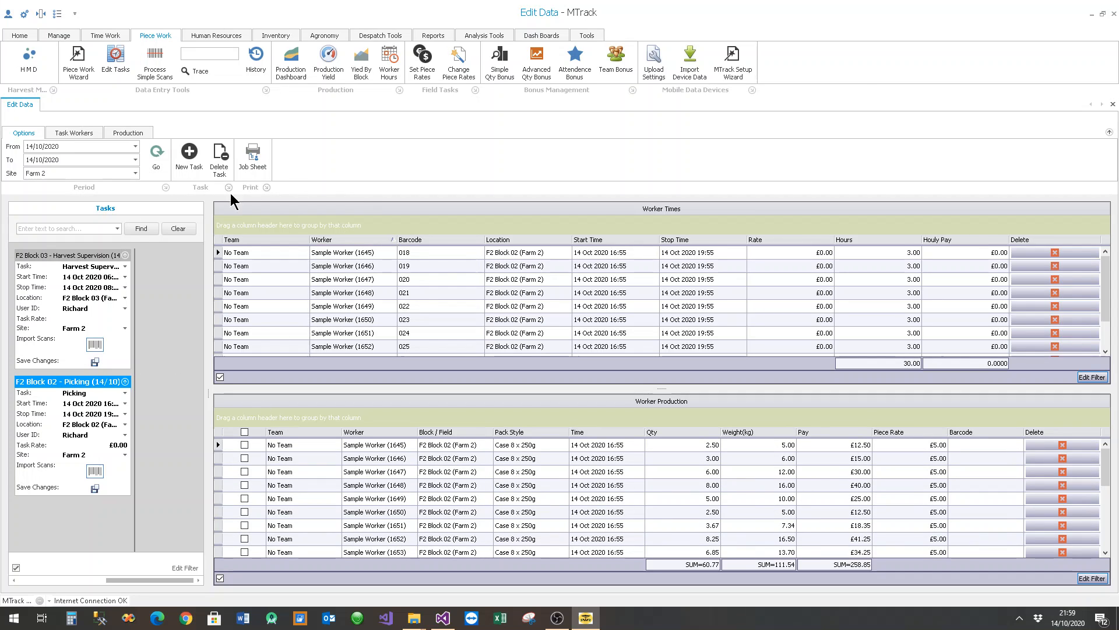
{"action": "left_click", "coordinate": [1113, 104]}
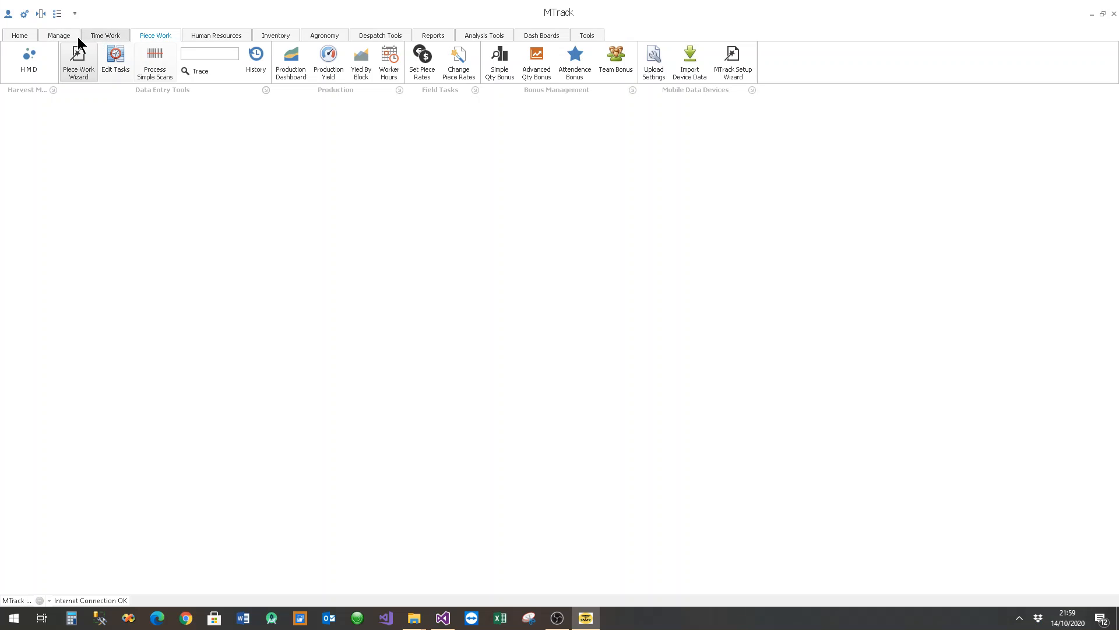
- Start a group time work task for site Farm 2, location F2 Block 03, with Quality Control as the operation
{"action": "left_click", "coordinate": [103, 34]}
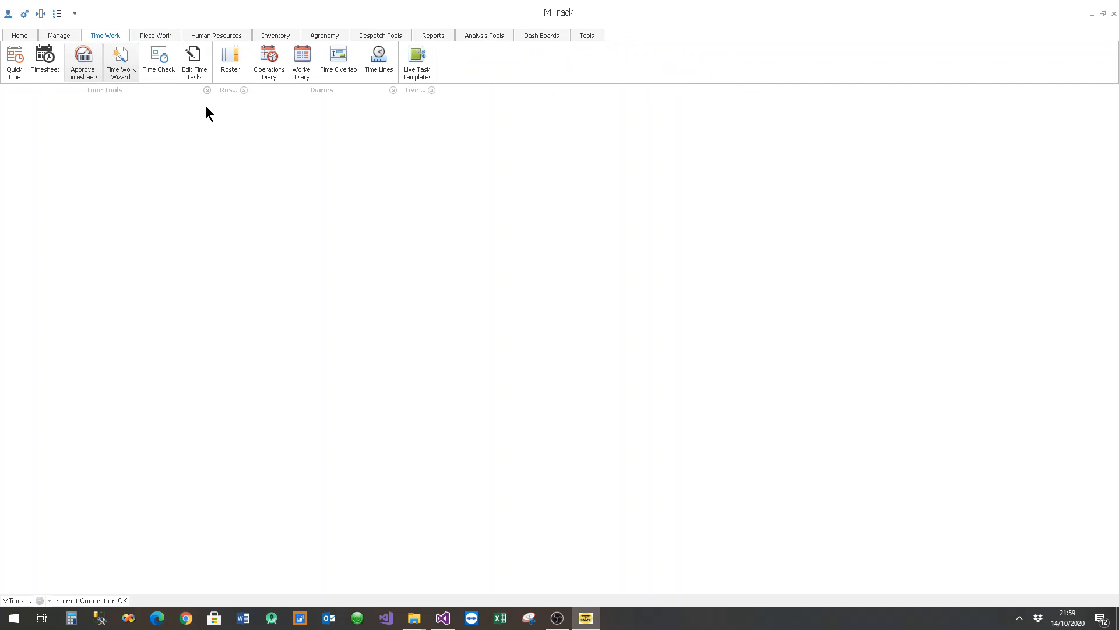
{"action": "left_click", "coordinate": [119, 61]}
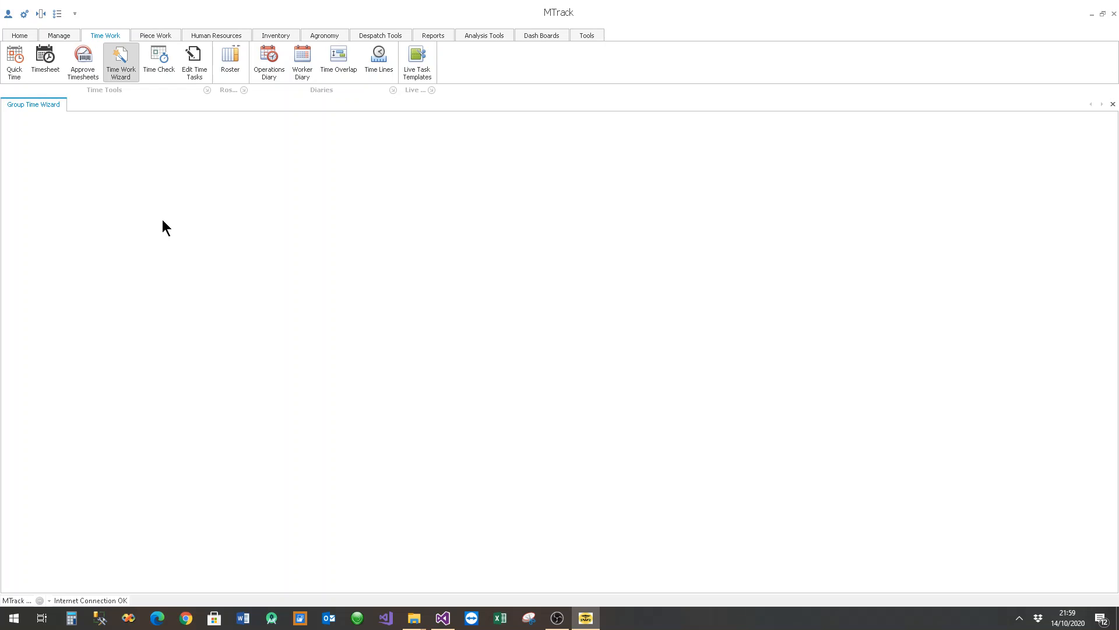
{"action": "left_click", "coordinate": [1040, 578]}
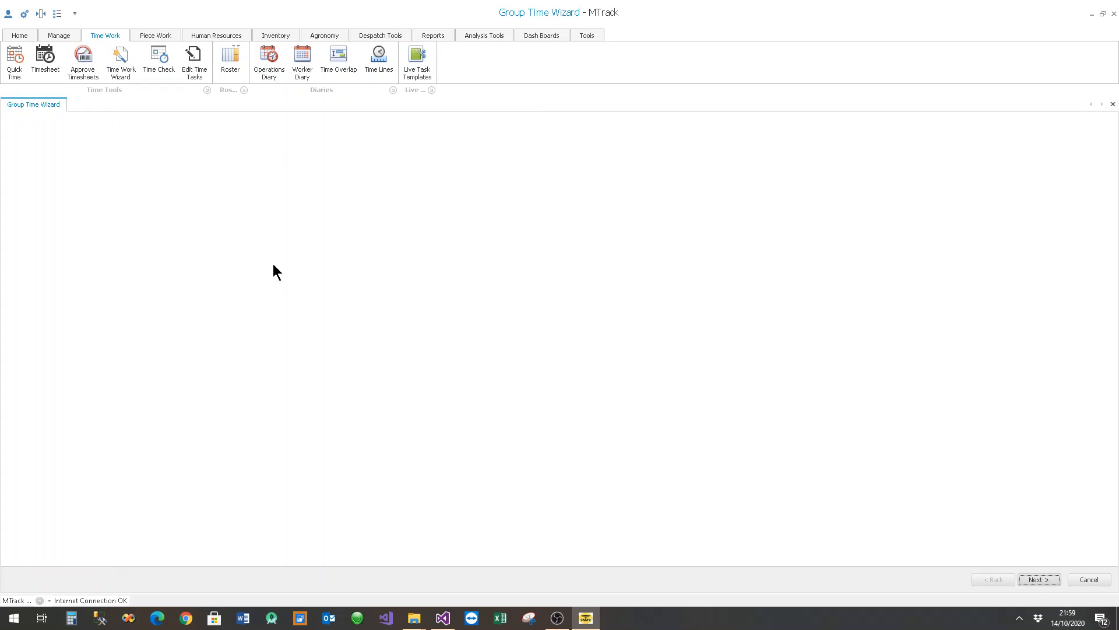
{"action": "left_click", "coordinate": [100, 171]}
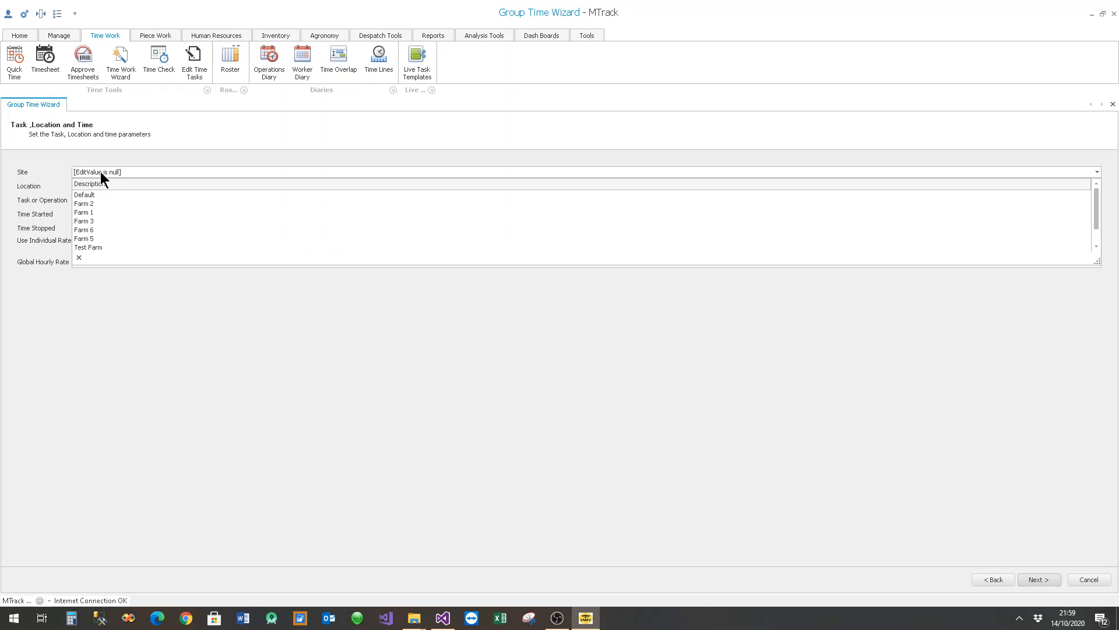
{"action": "left_click", "coordinate": [95, 202]}
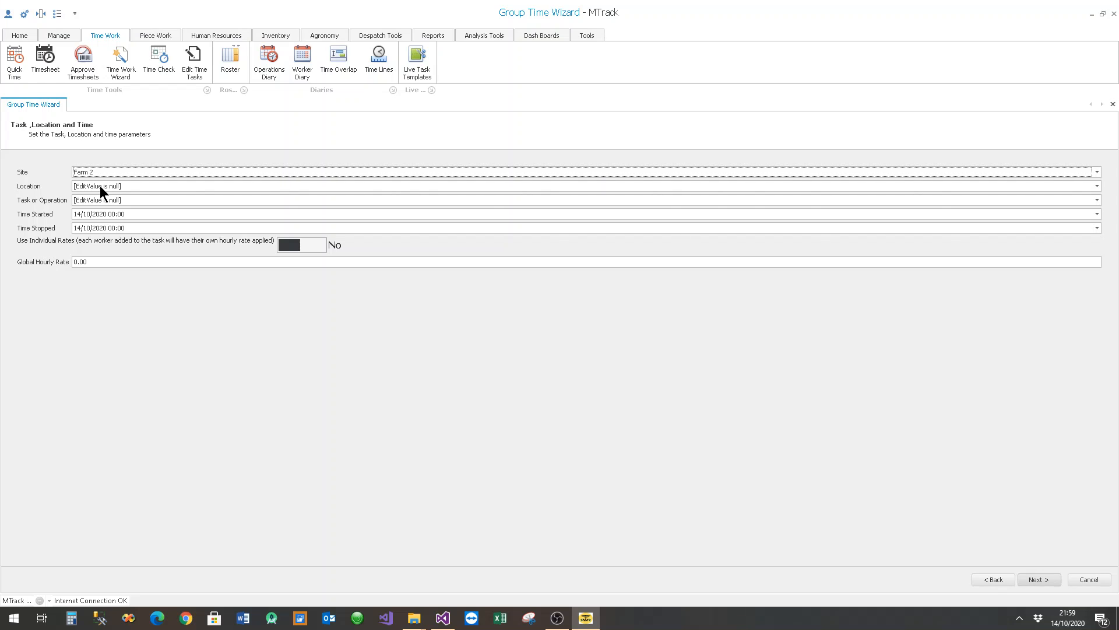
{"action": "left_click", "coordinate": [99, 185]}
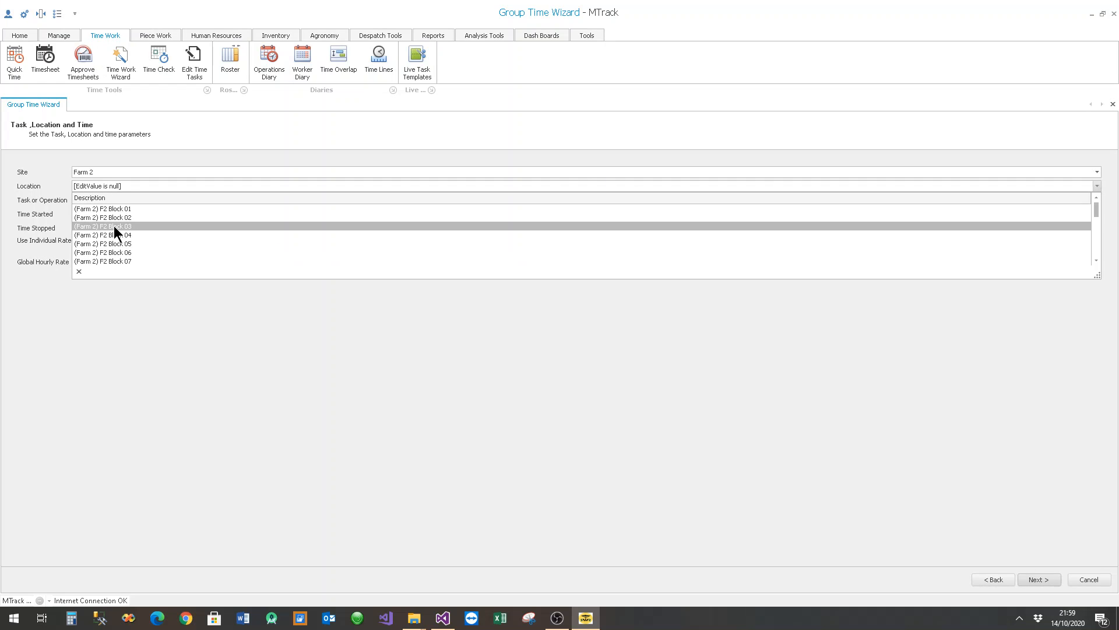
{"action": "left_click", "coordinate": [127, 226]}
{"action": "left_click", "coordinate": [111, 200]}
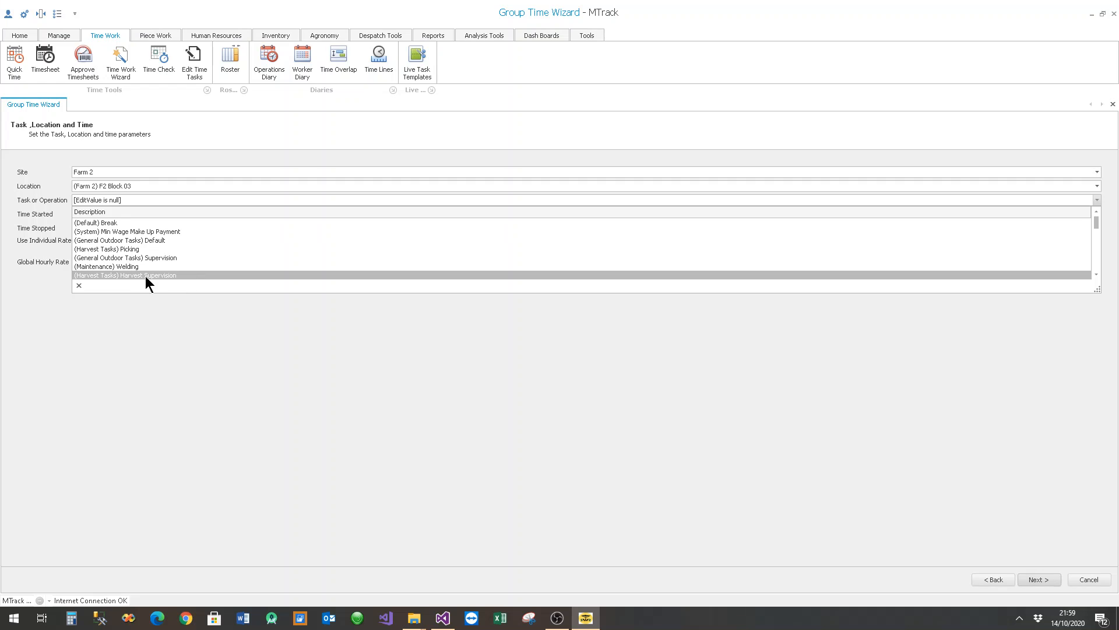
{"action": "scroll", "coordinate": [175, 261], "scroll_direction": "down", "scroll_amount": 2}
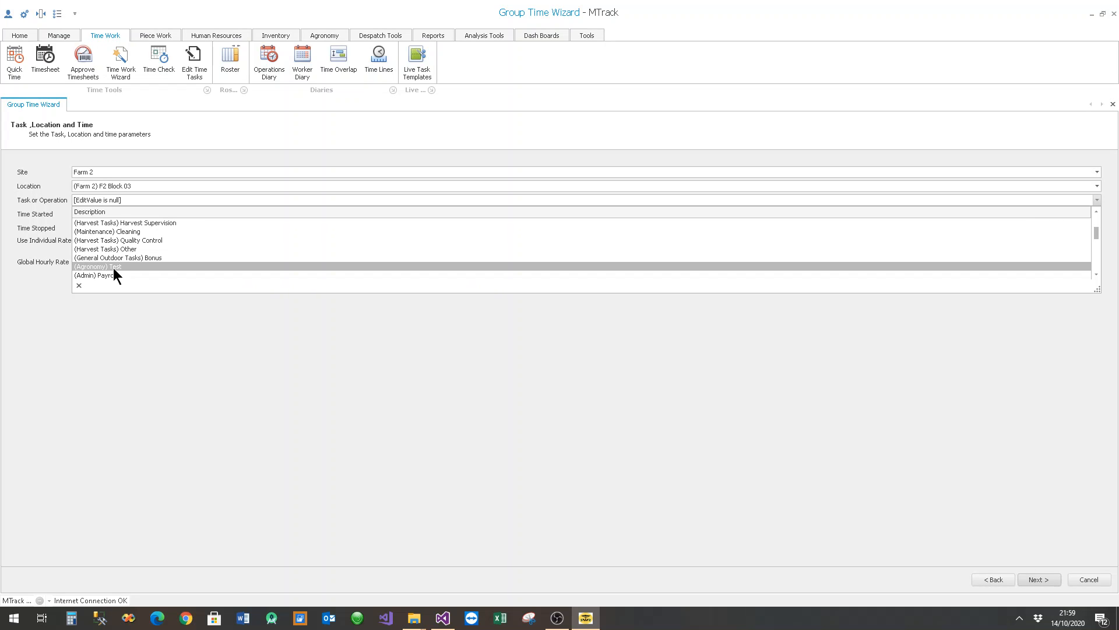
{"action": "left_click", "coordinate": [130, 240]}
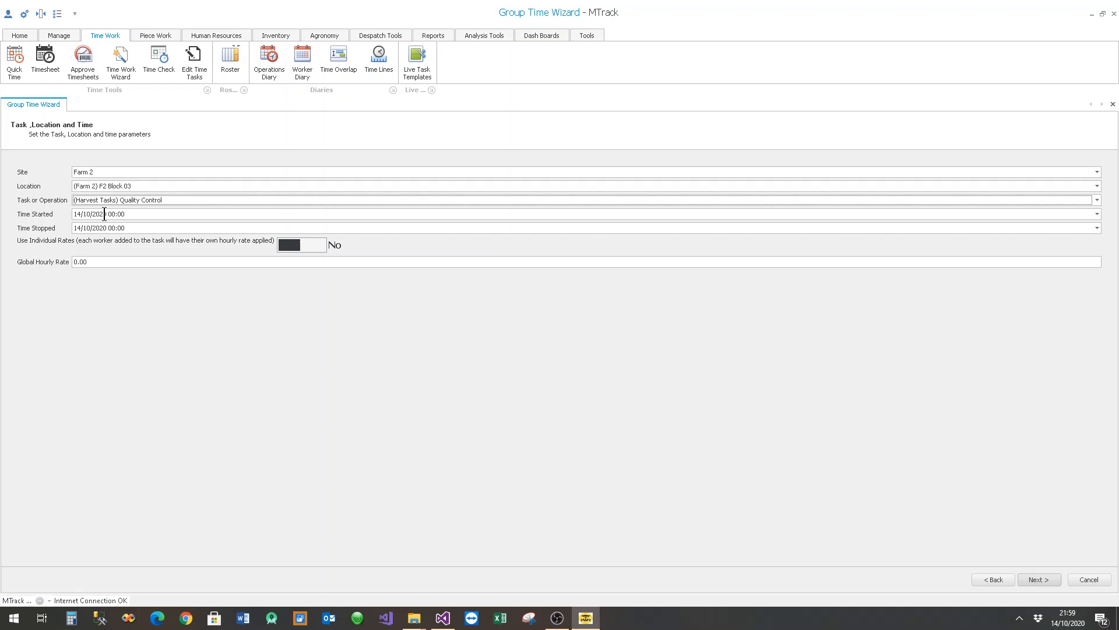
- Set the task's start time to 05:00 and stop time to 09:08 on 14/10/2020
{"action": "left_click", "coordinate": [112, 214]}
{"action": "type", "text": "5"}
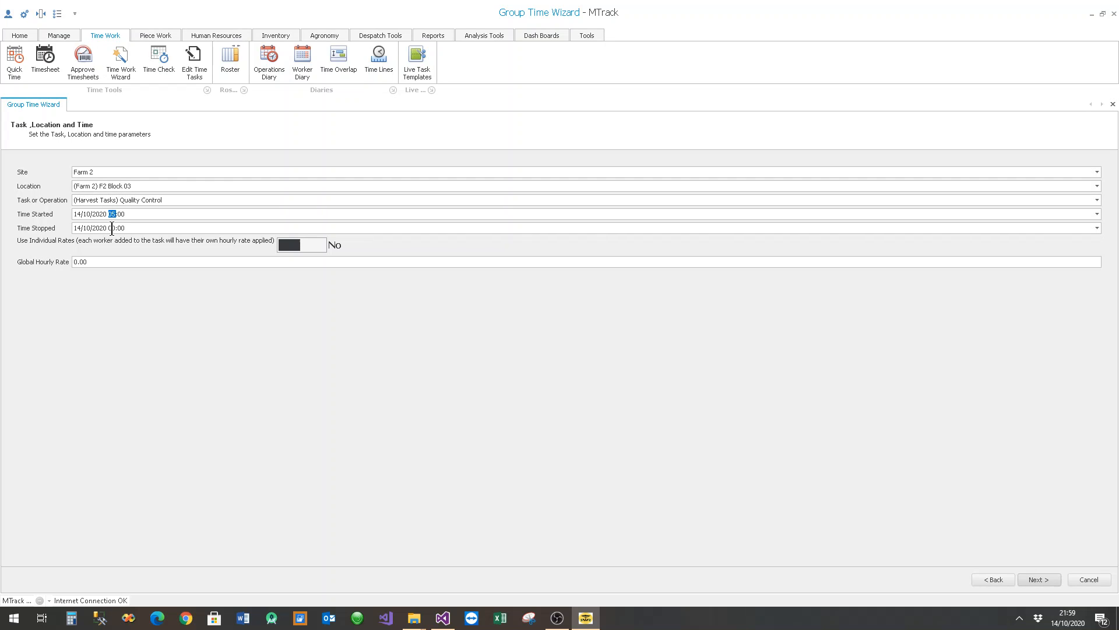
{"action": "type", "text": "9"}
{"action": "type", "text": "8"}
- Leave individual rates off, set the global hourly rate to 10 and proceed to worker selection
{"action": "left_click", "coordinate": [313, 243]}
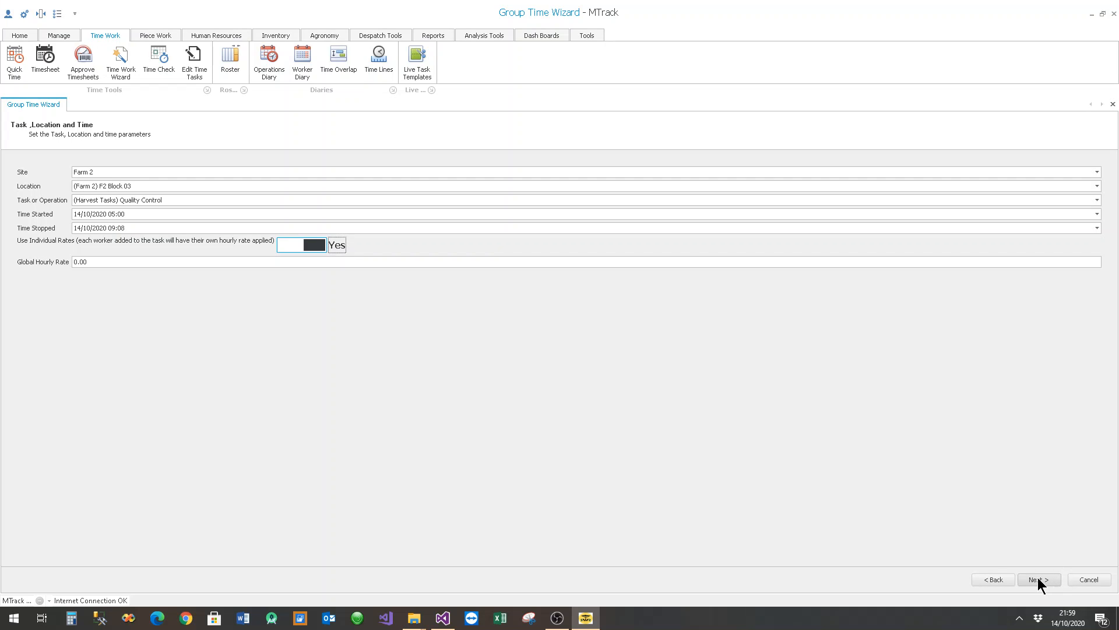
{"action": "left_click", "coordinate": [298, 241]}
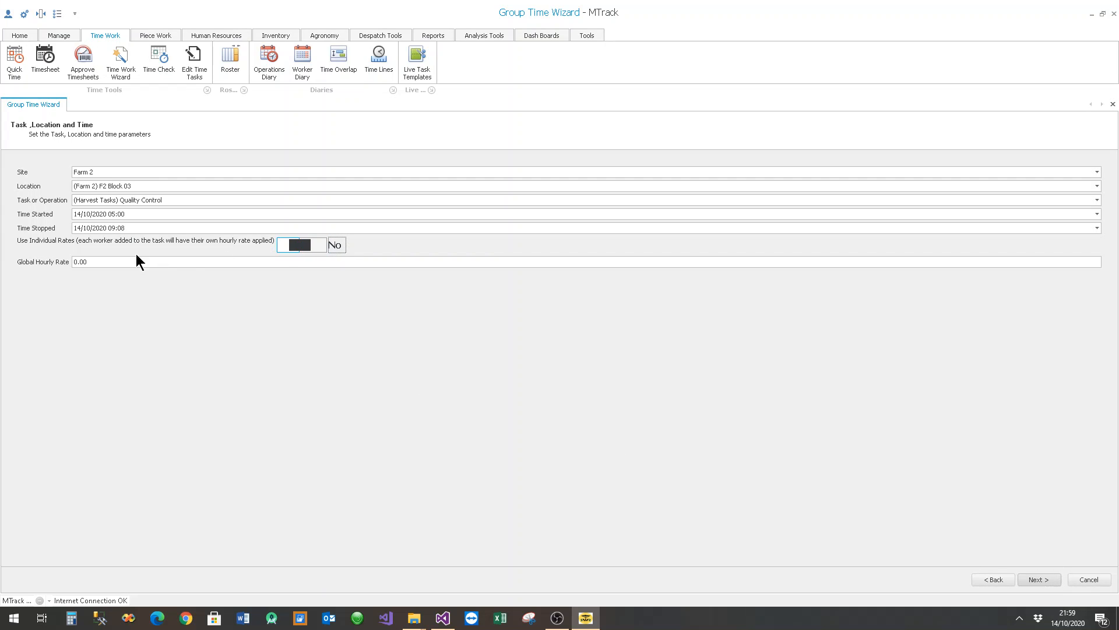
{"action": "left_click", "coordinate": [89, 263]}
{"action": "type", "text": "10"}
{"action": "left_click", "coordinate": [1038, 580]}
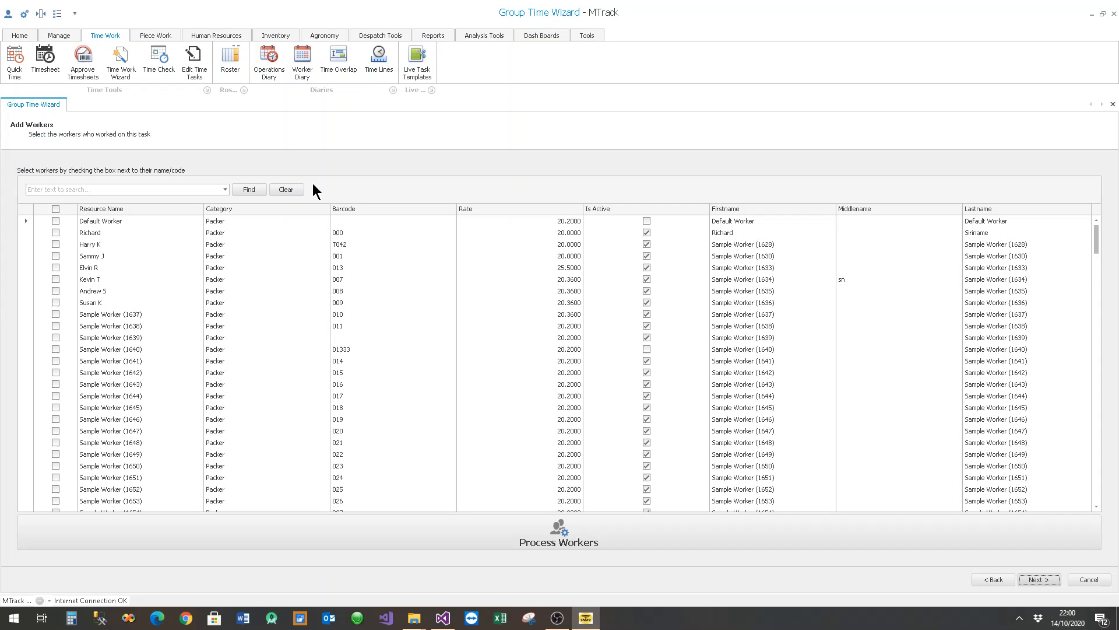
- Select Sample Workers 1661 to 1664, 1687 and 1694 to 1696 for the task and process them
{"action": "scroll", "coordinate": [95, 408], "scroll_direction": "down", "scroll_amount": 6}
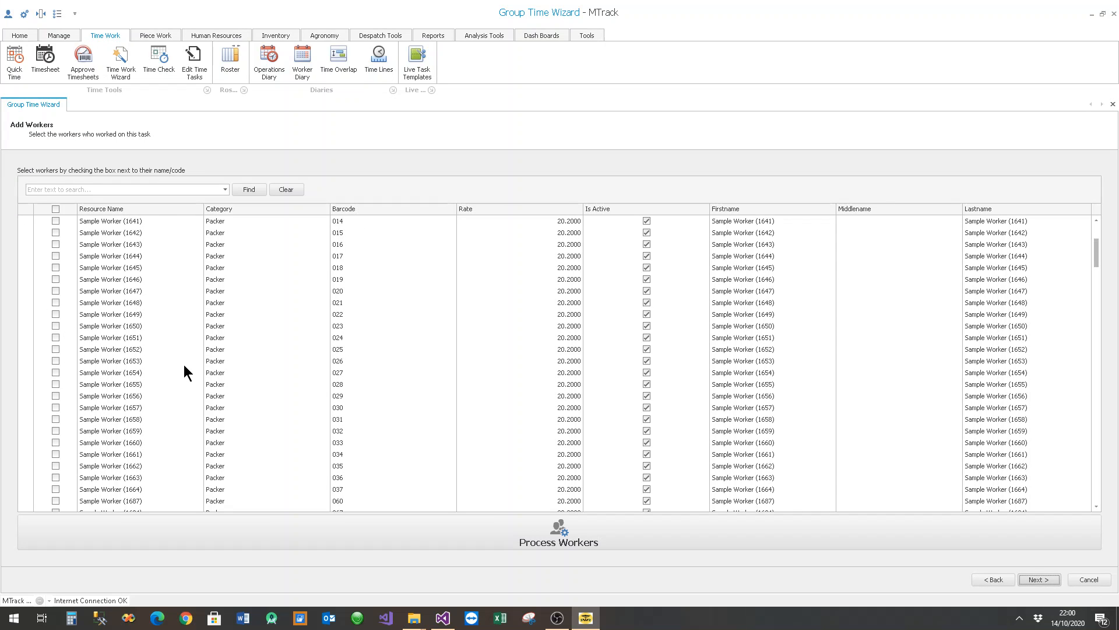
{"action": "left_click", "coordinate": [55, 383]}
{"action": "left_click", "coordinate": [55, 395]}
{"action": "left_click", "coordinate": [54, 408]}
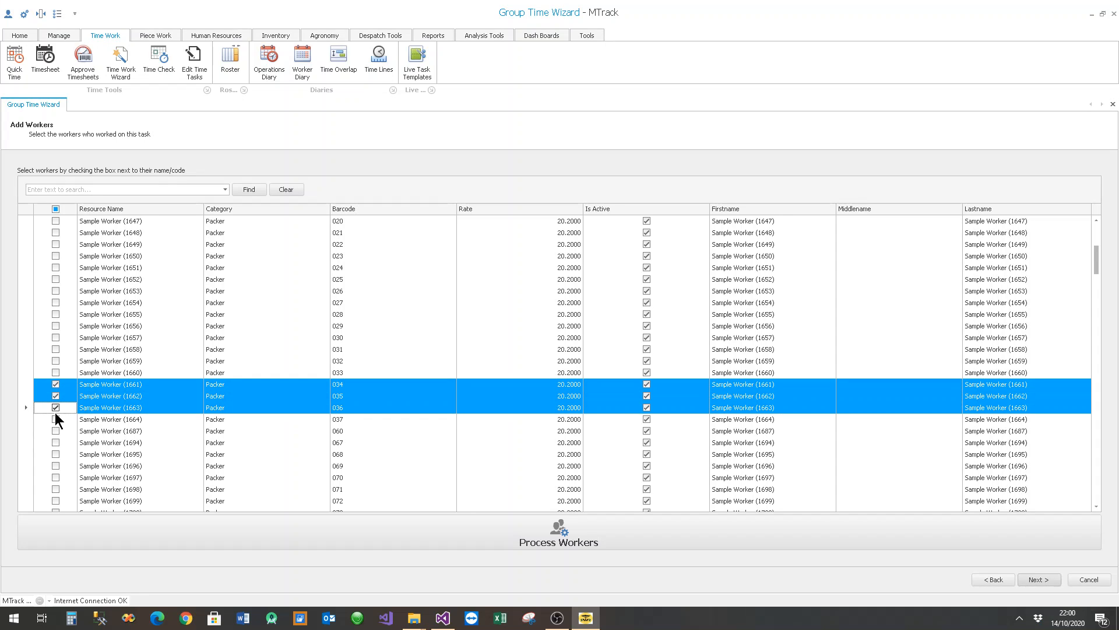
{"action": "left_click", "coordinate": [56, 419]}
{"action": "left_click", "coordinate": [57, 431]}
{"action": "left_click", "coordinate": [56, 442]}
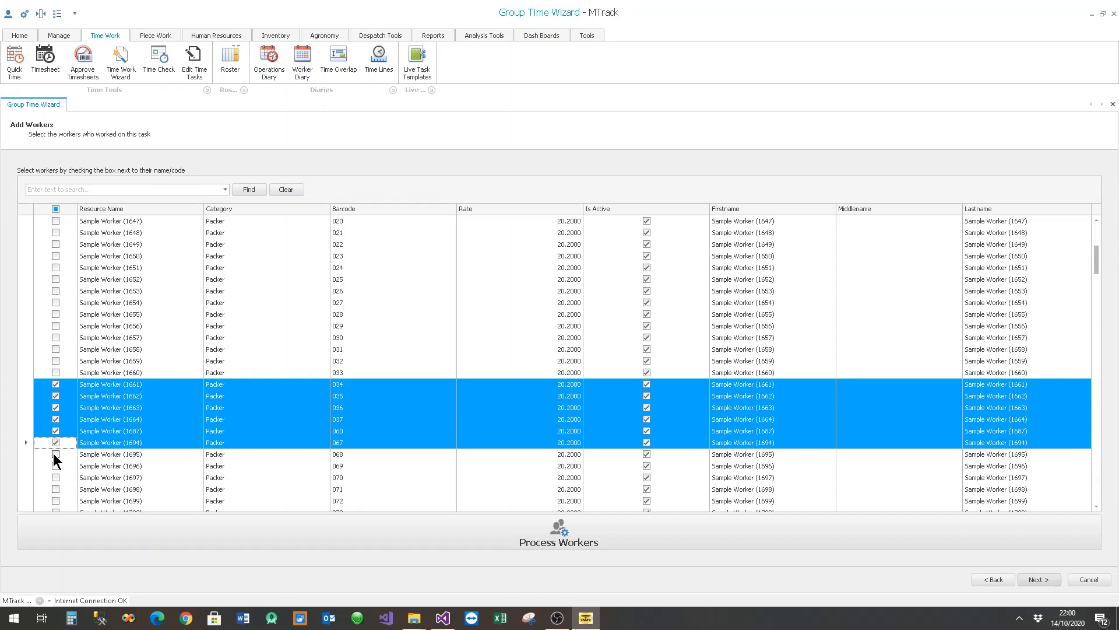
{"action": "left_click", "coordinate": [55, 454]}
{"action": "left_click", "coordinate": [55, 465]}
{"action": "left_click", "coordinate": [574, 527]}
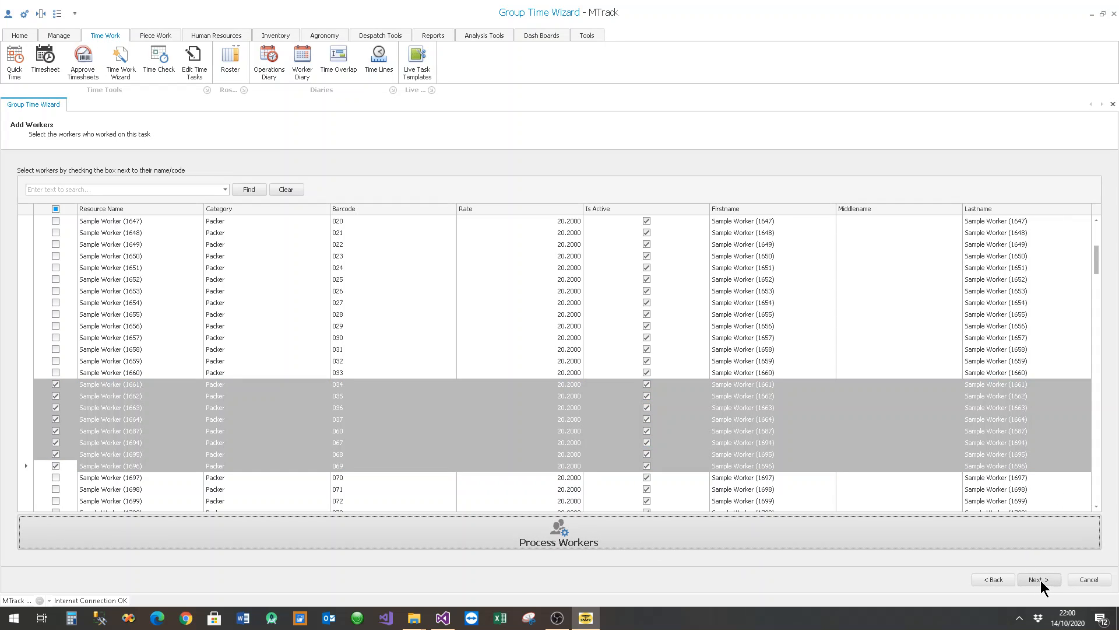
- Proceed through the review of the workers' times and finish the group time wizard
{"action": "left_click", "coordinate": [1040, 579]}
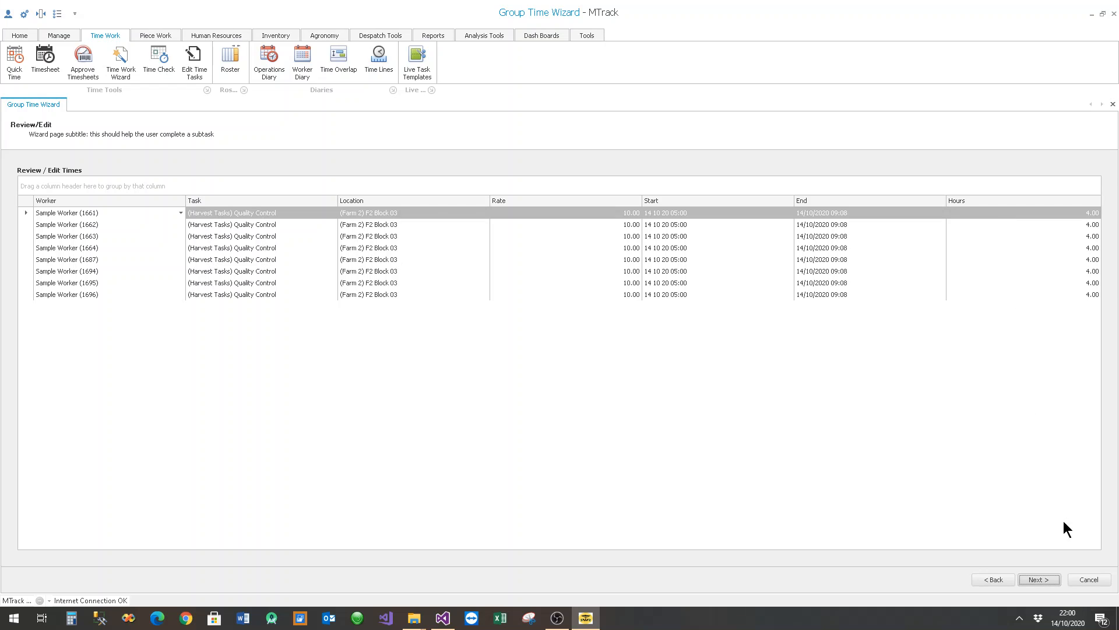
{"action": "left_click", "coordinate": [1041, 577]}
{"action": "left_click", "coordinate": [1041, 578]}
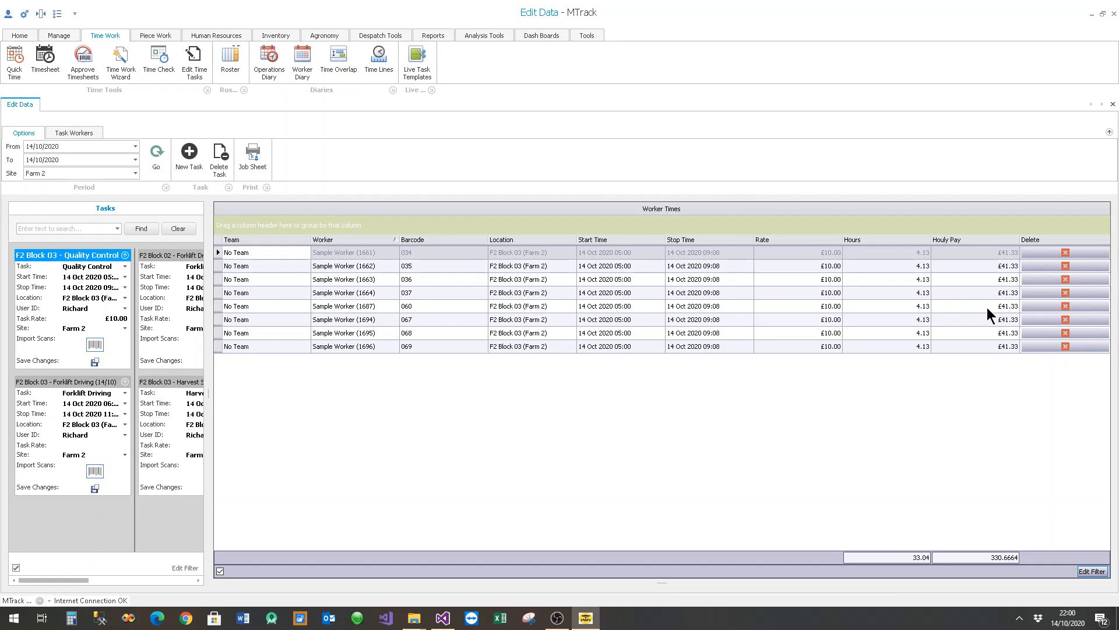
- Delete Sample Worker 1696 from the F2 Block 03 Quality Control task
{"action": "left_click", "coordinate": [1070, 350]}
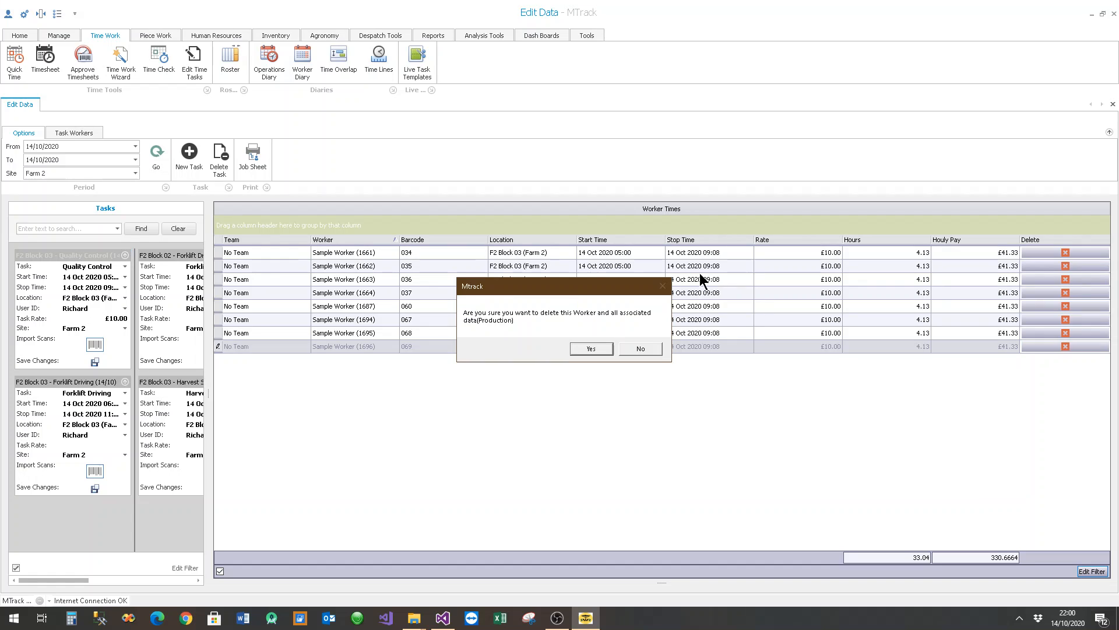
{"action": "left_click", "coordinate": [592, 349]}
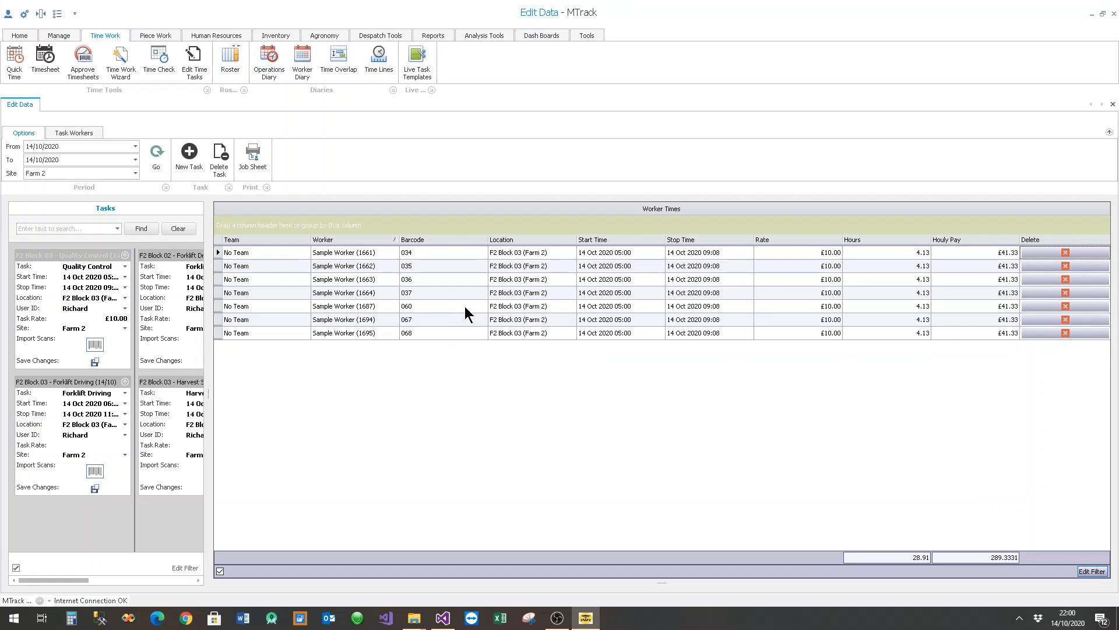
- Set Sample Worker 1687's stop time to 09:16 and open Sample Worker 1694's stop time for editing
{"action": "left_click", "coordinate": [723, 306]}
{"action": "scroll", "coordinate": [723, 306], "scroll_direction": "up", "scroll_amount": 5}
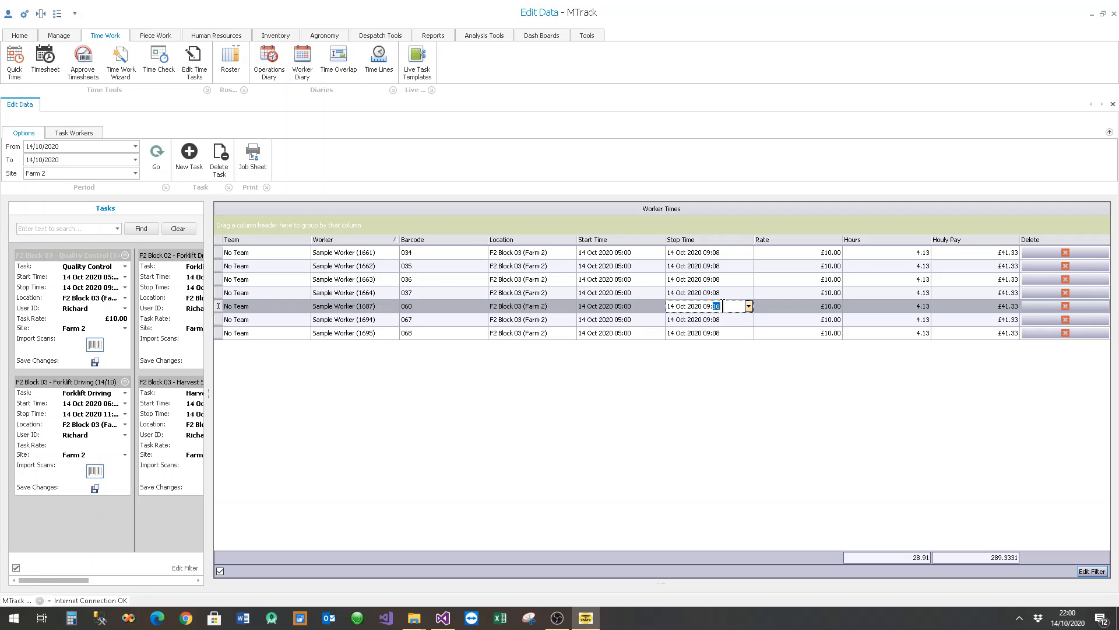
{"action": "left_click", "coordinate": [722, 320]}
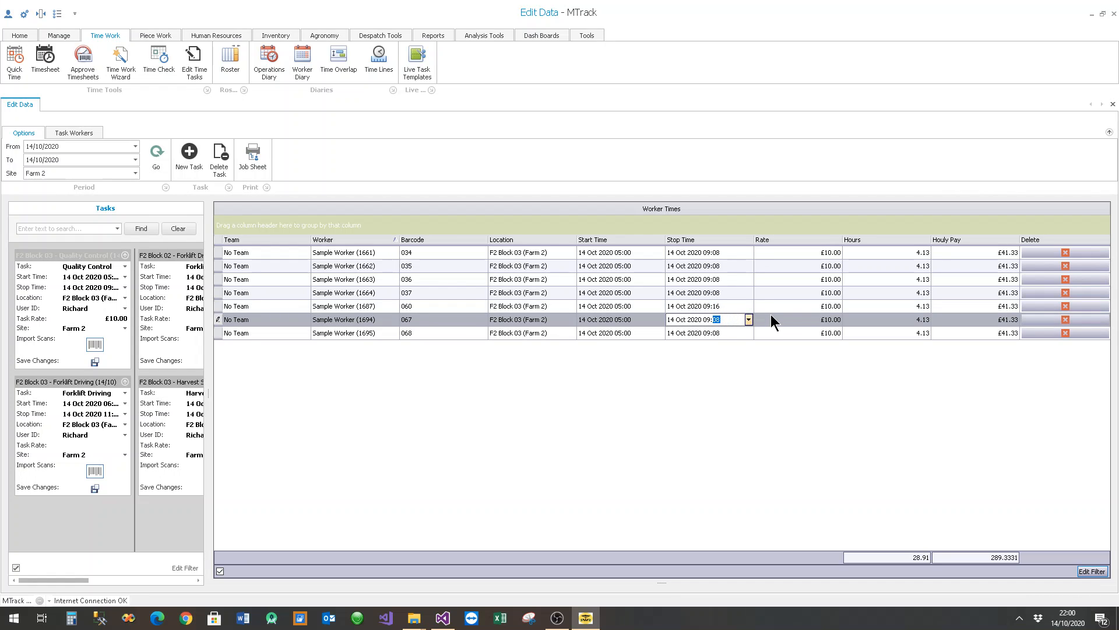